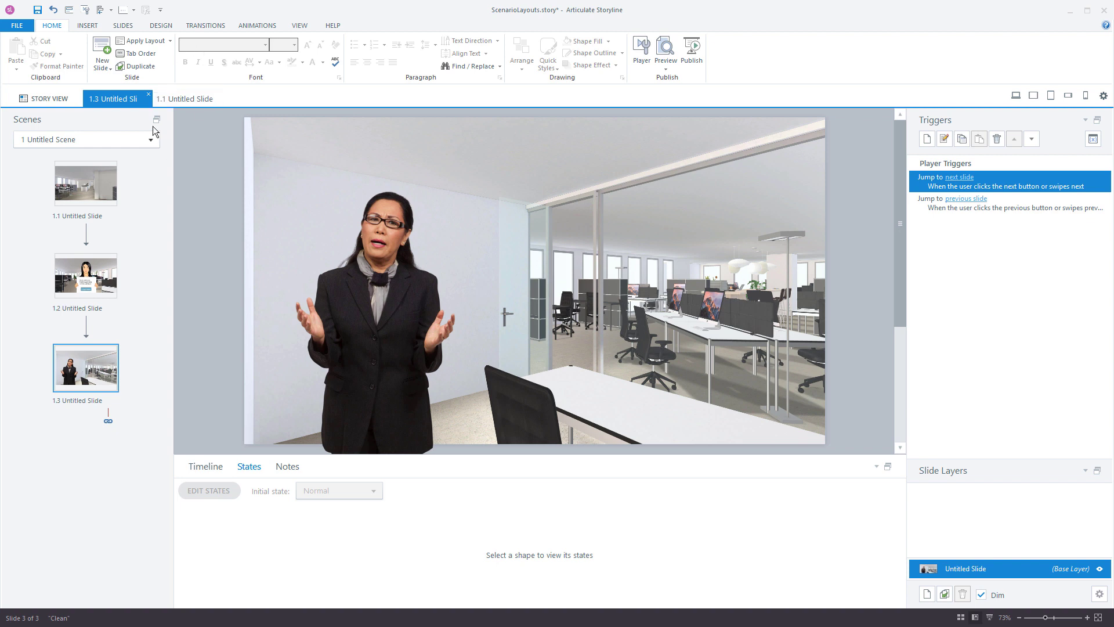
Try the Meeting room layout on slide 1.3, then switch it to the open-plan office layout
left_click(168, 42)
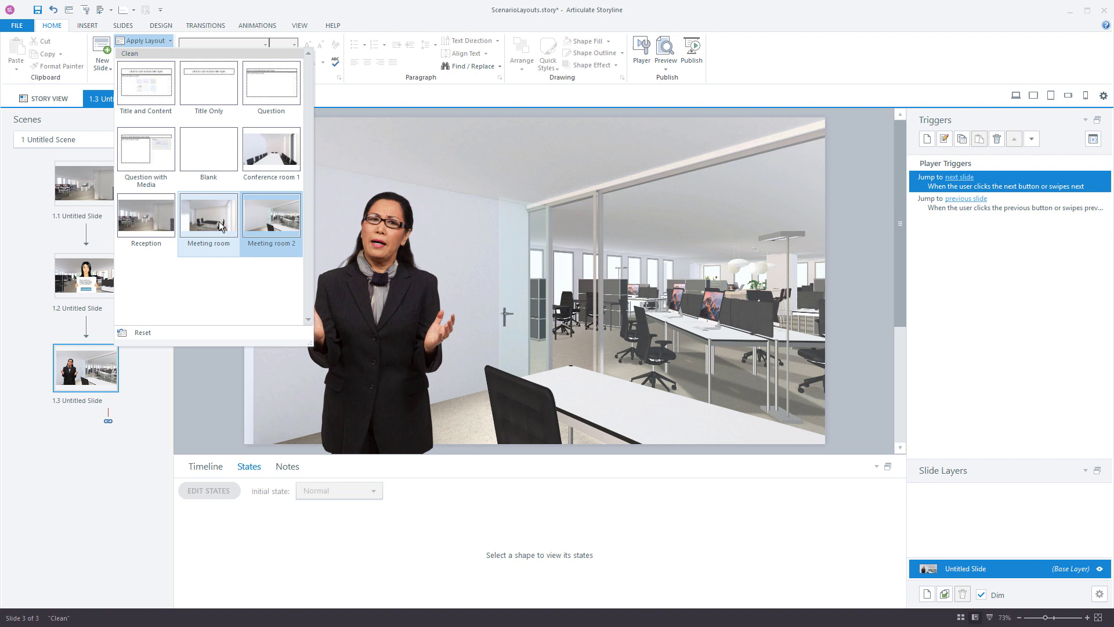
left_click(204, 232)
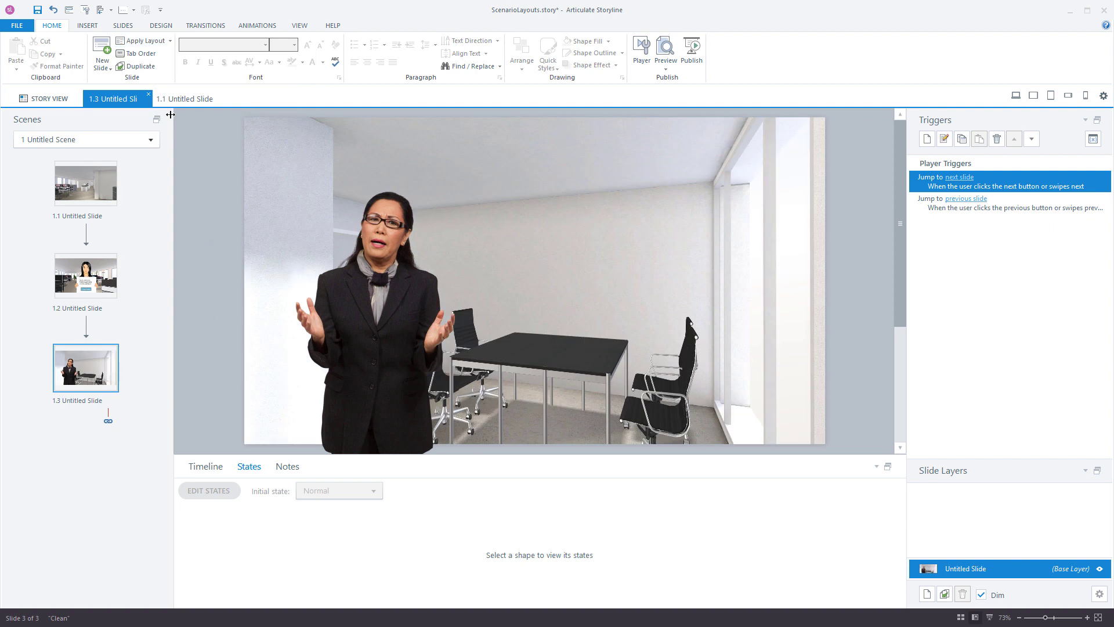
left_click(169, 40)
left_click(151, 222)
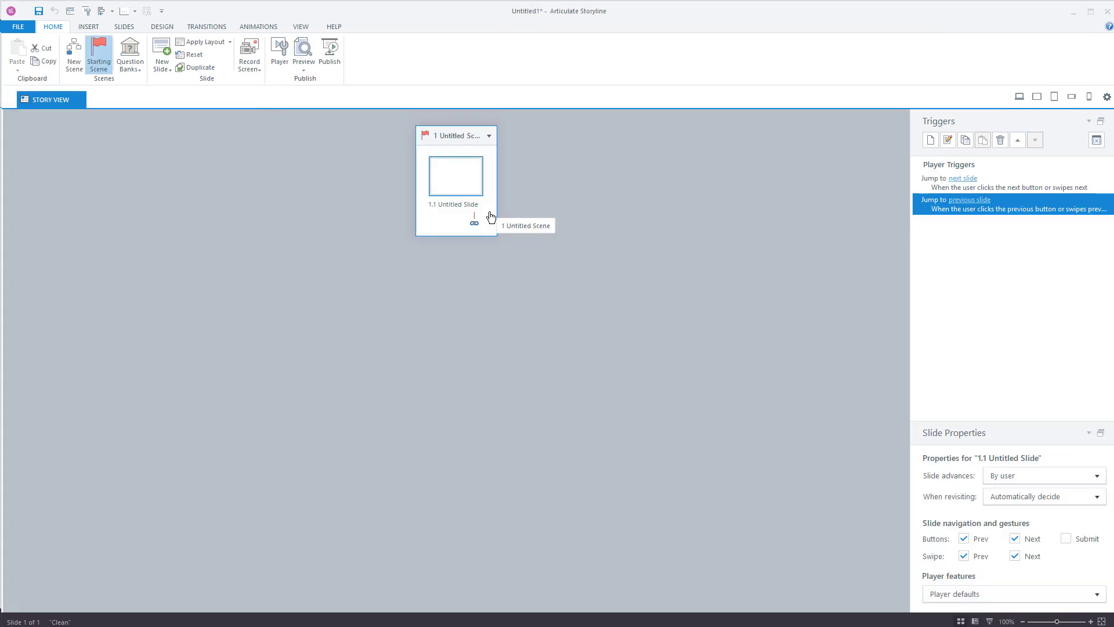
On slide 1.1, insert and enlarge Rapid-Elearning-Blog-Scenario-A_04.png as a trial, then remove it
double_click(468, 182)
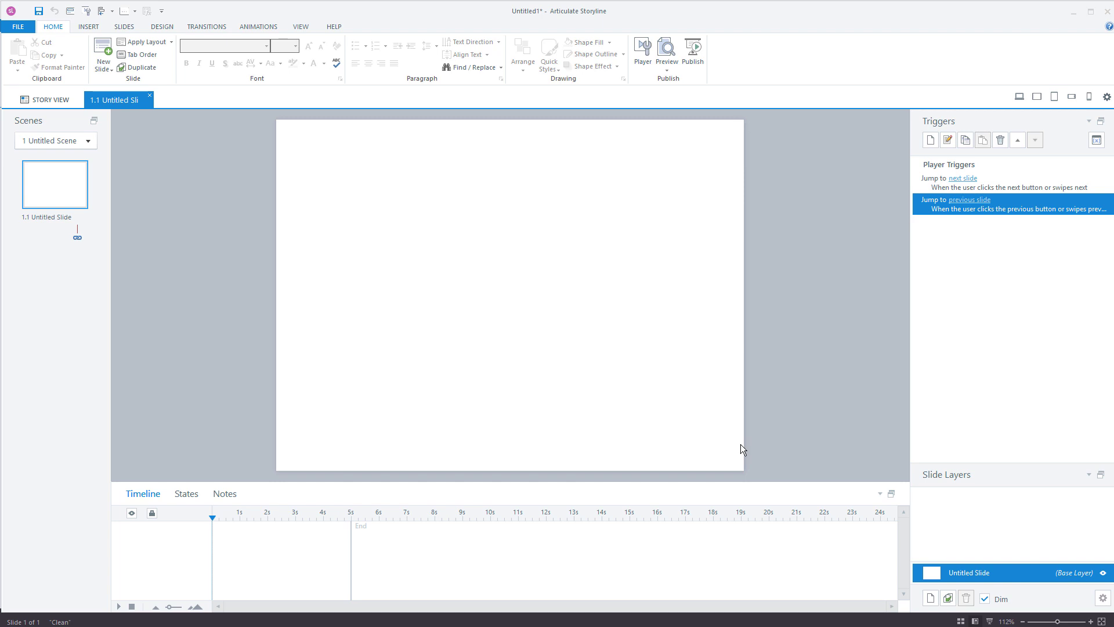
left_click(89, 27)
left_click(253, 66)
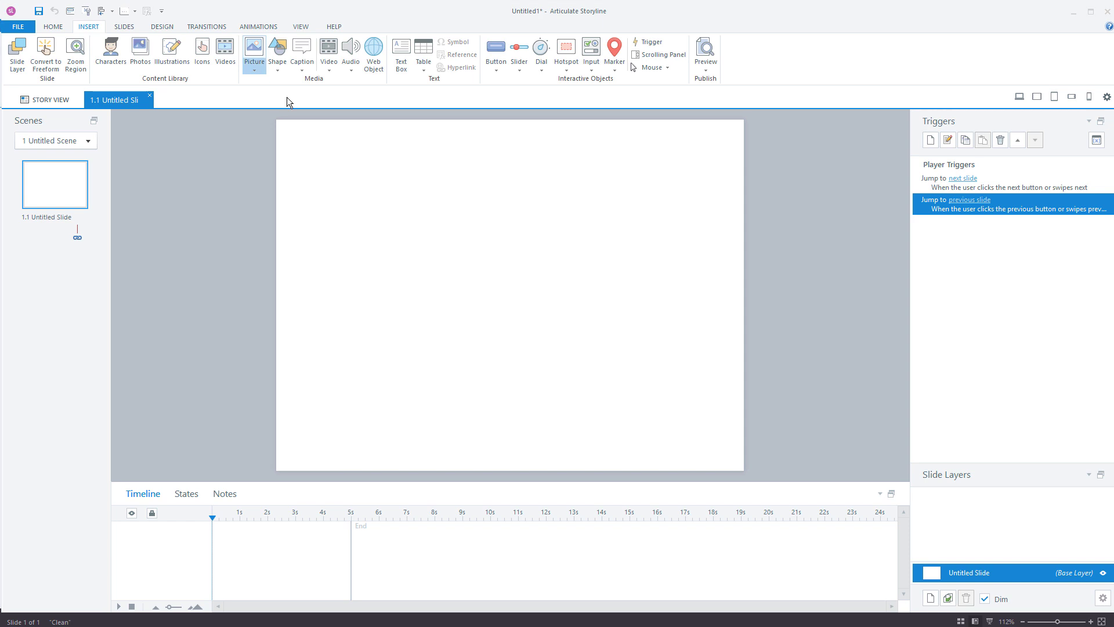
left_click(327, 91)
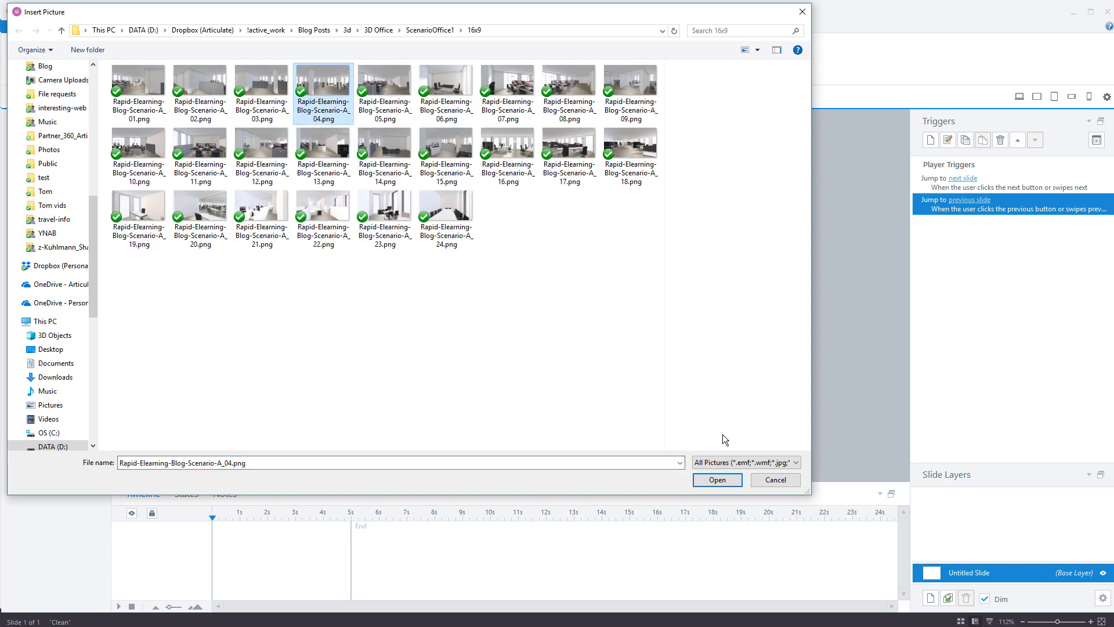
left_click(719, 481)
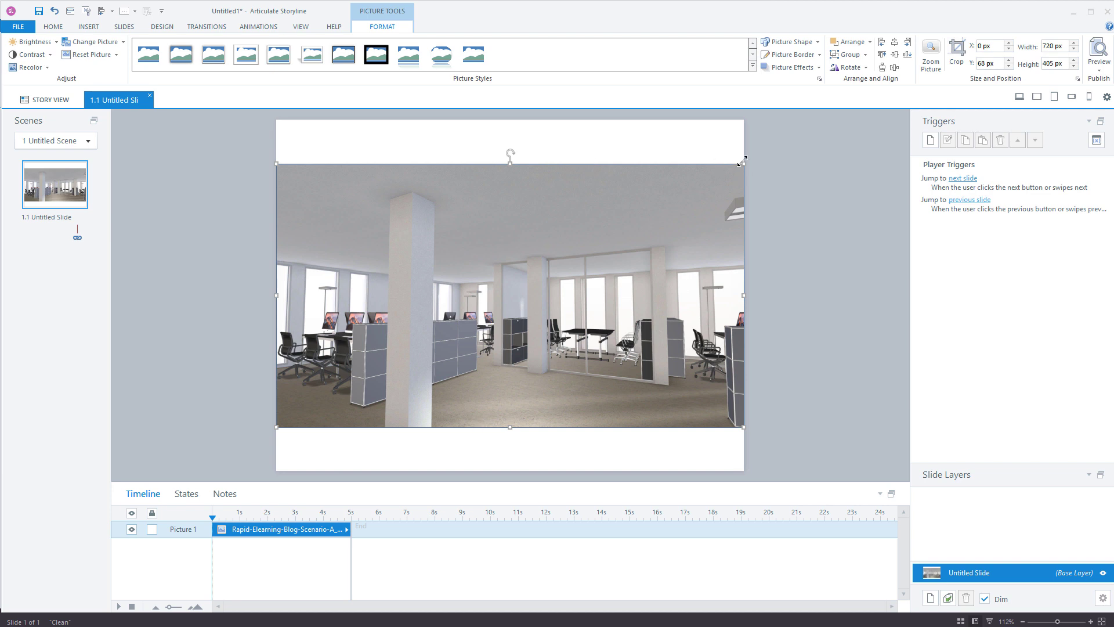
left_click_drag(743, 163, 790, 116)
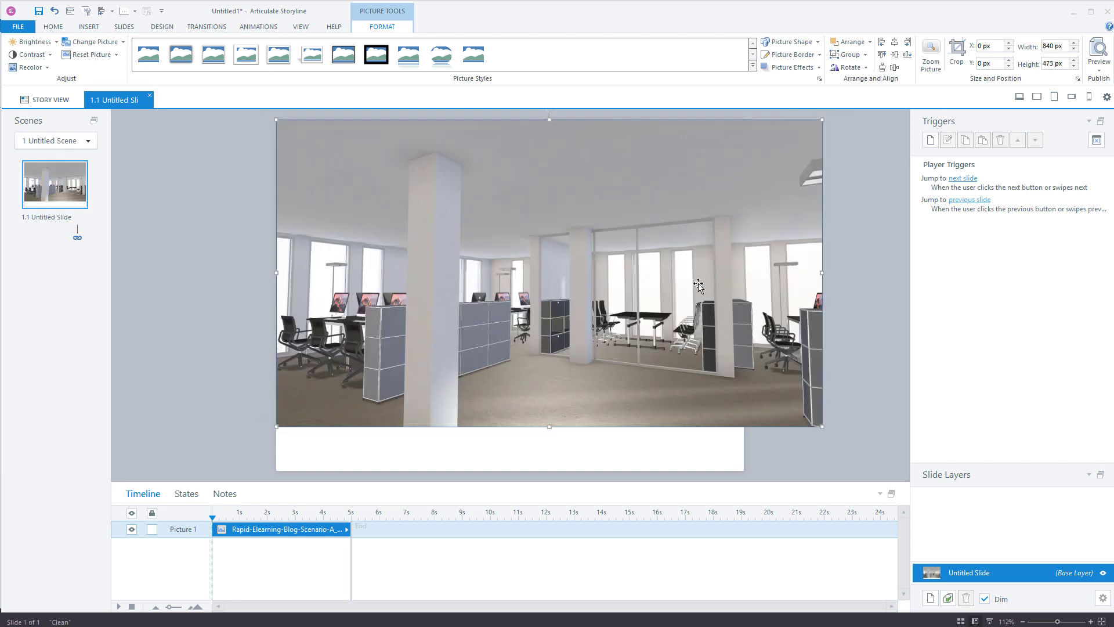
key("Delete")
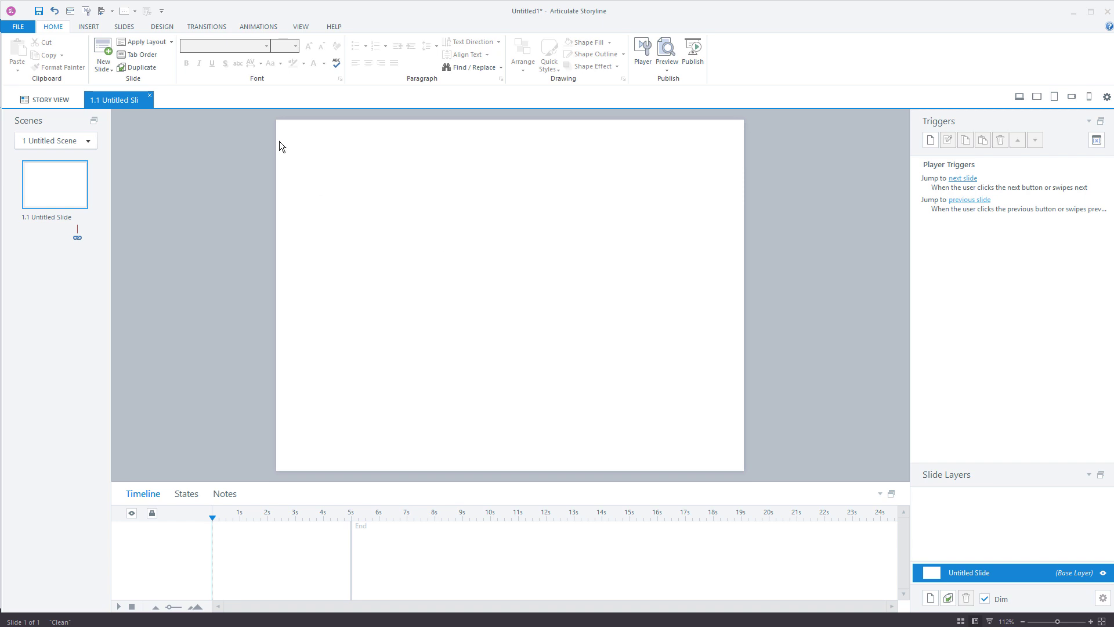
Set the story size to the 720x405 (16:9) preset, keeping Scale to Fit
left_click(162, 27)
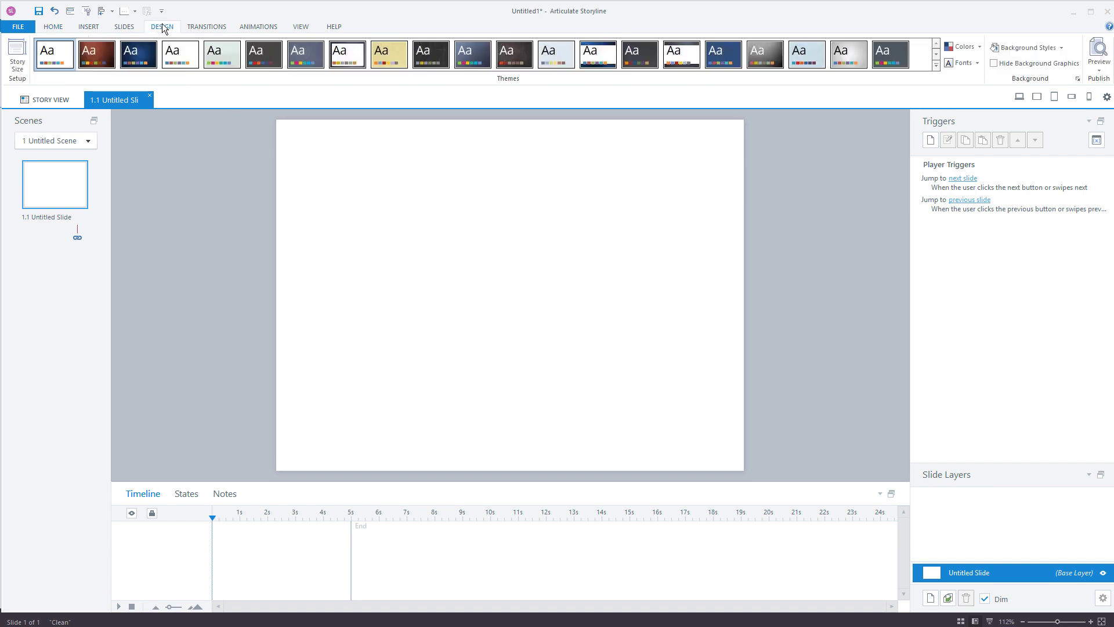
left_click(17, 57)
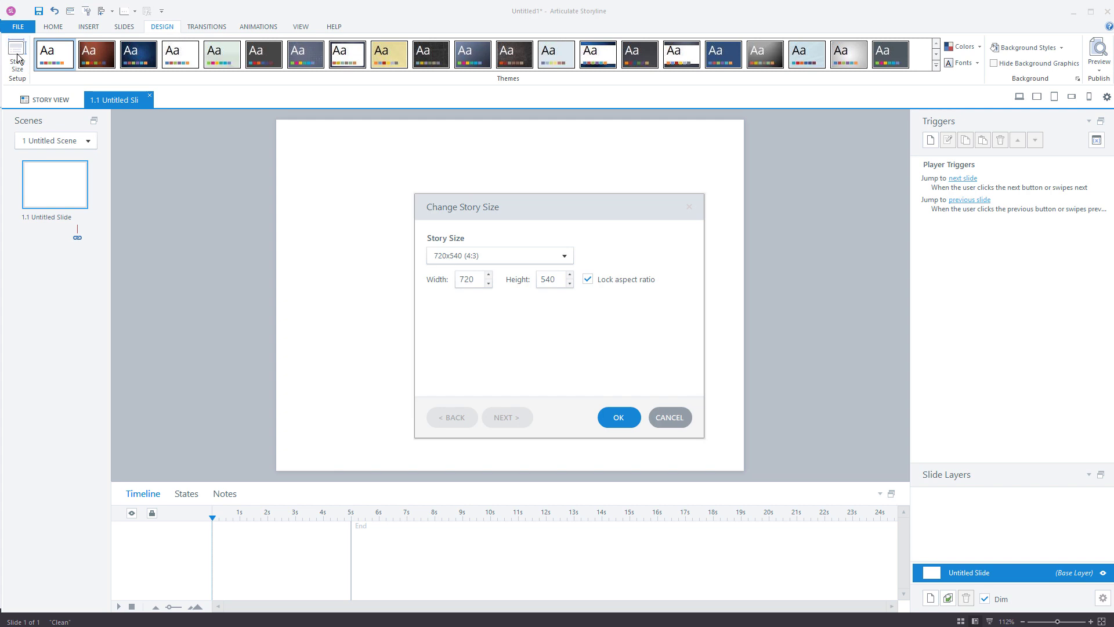
left_click(562, 255)
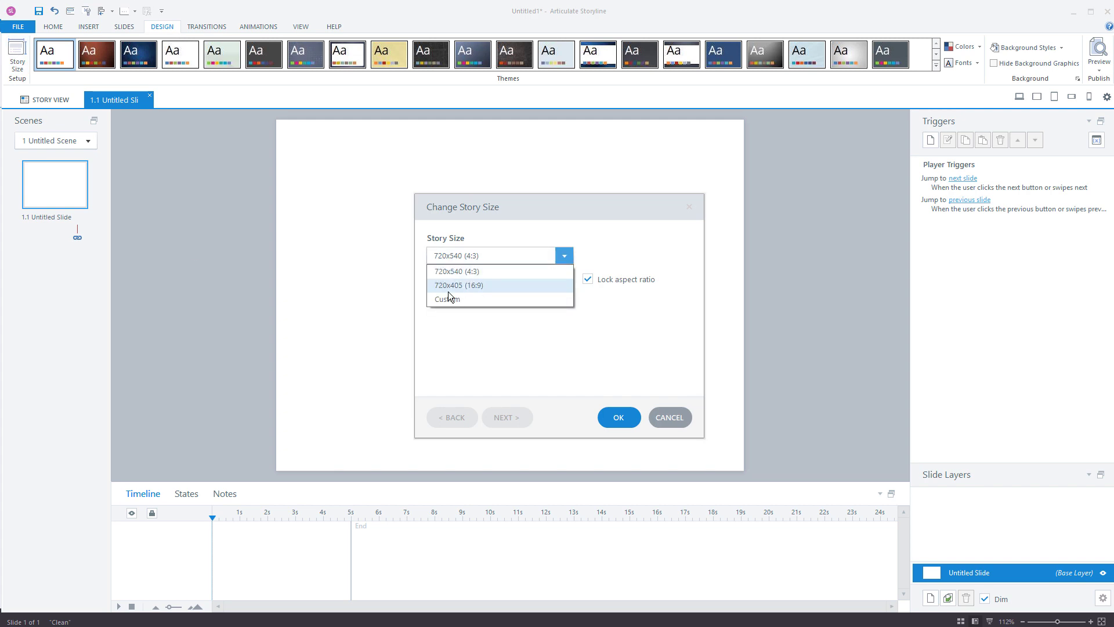
left_click(462, 286)
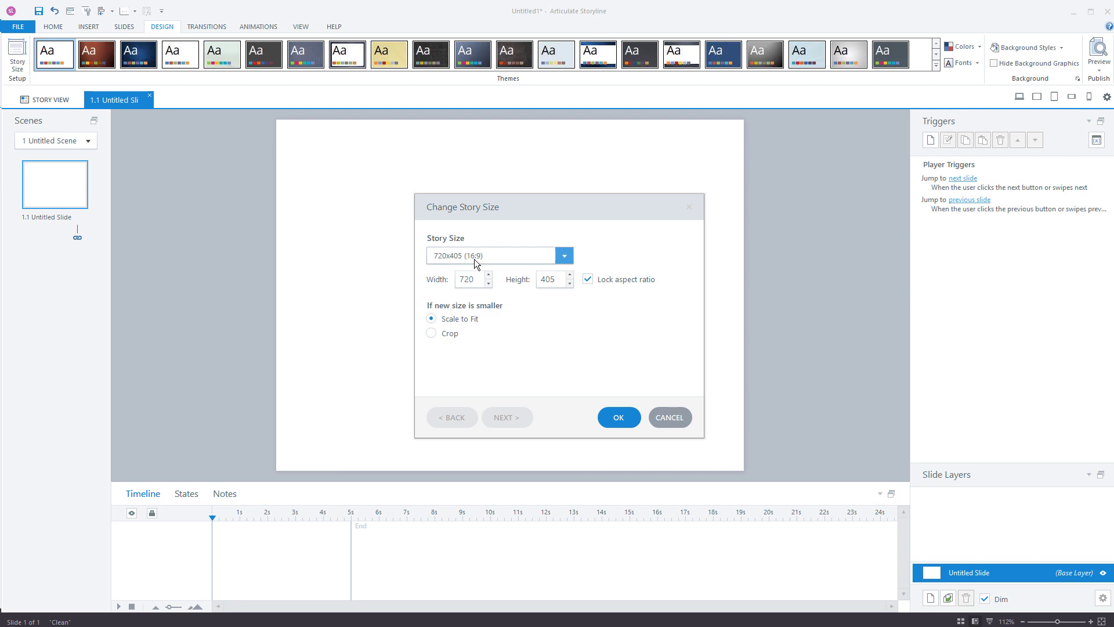
left_click(618, 418)
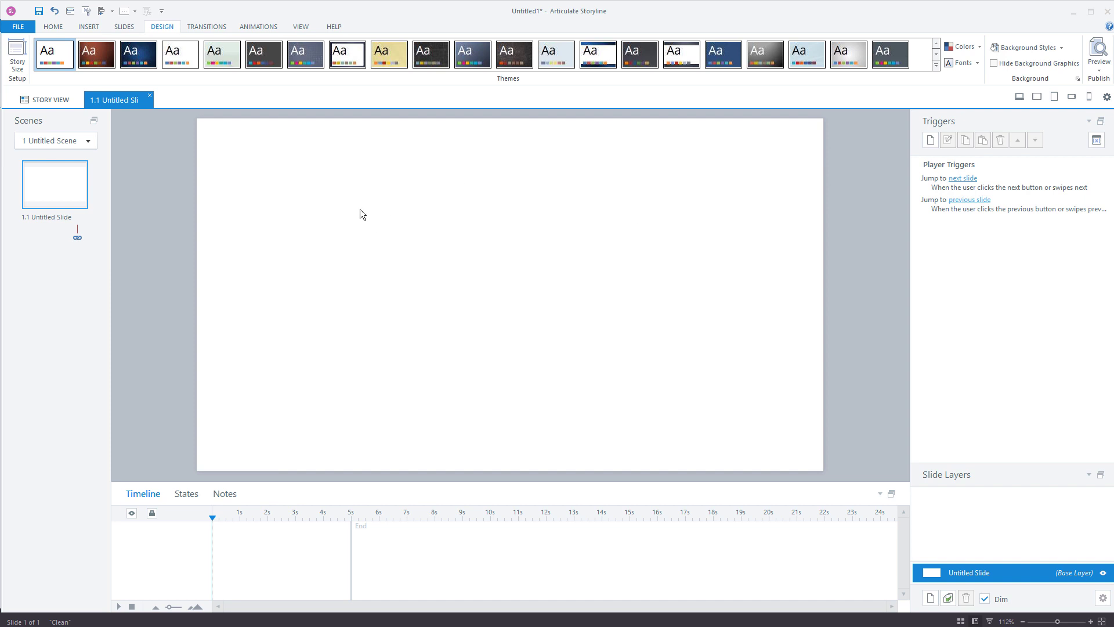
In Slide Master view, add a new layout holding the photo Rapid-Elearning-Blog-Scenario-A_01.png
left_click(301, 31)
left_click(66, 52)
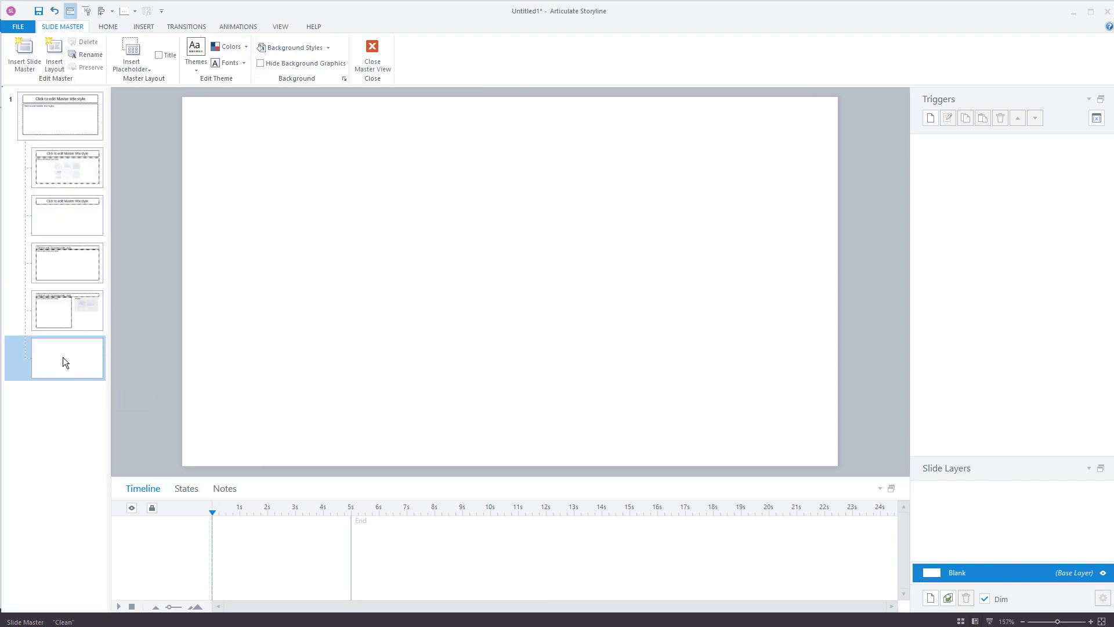
key("Return")
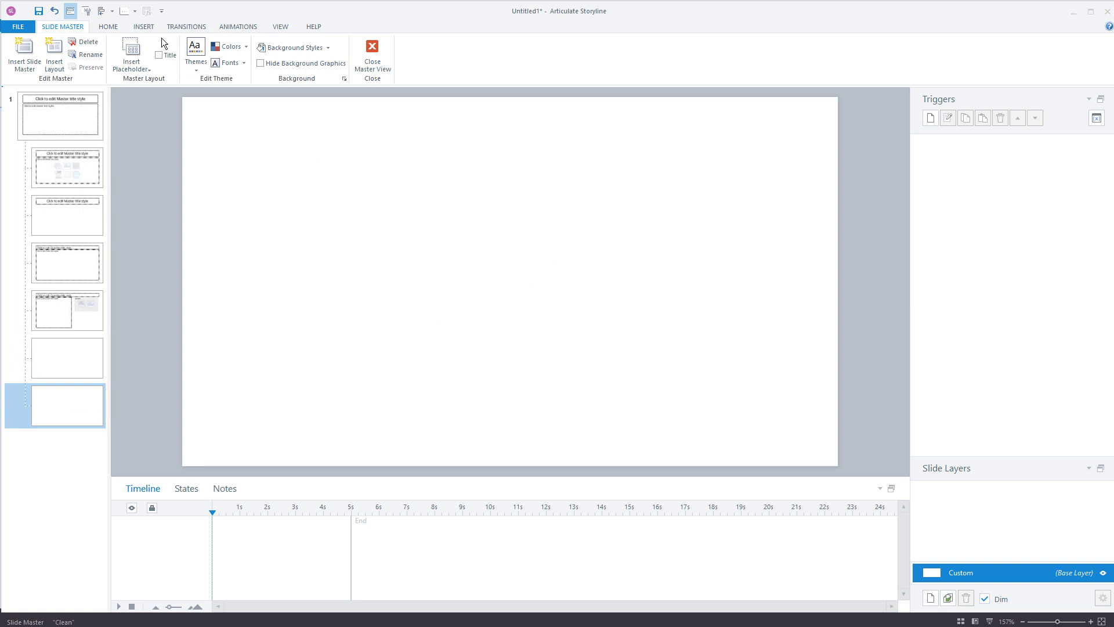
left_click(143, 27)
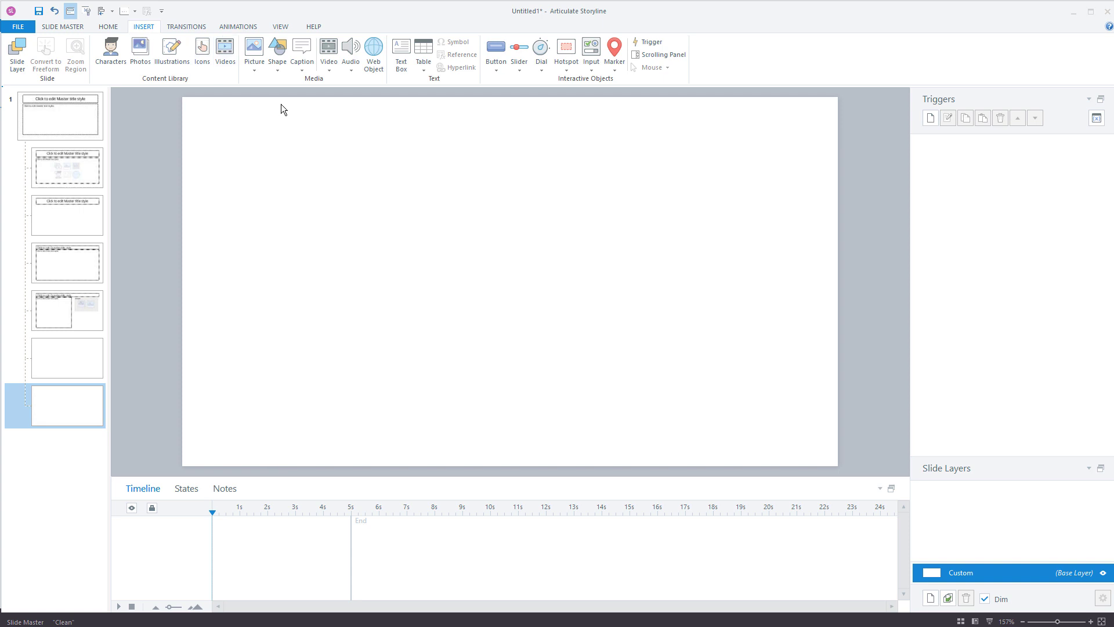
left_click(253, 64)
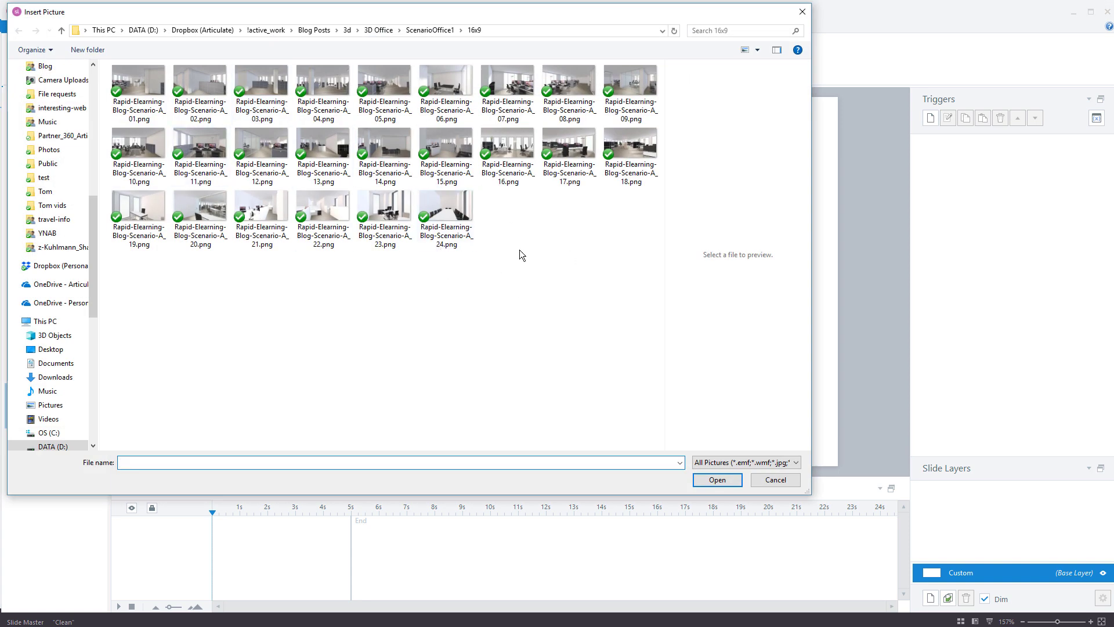
left_click(143, 93)
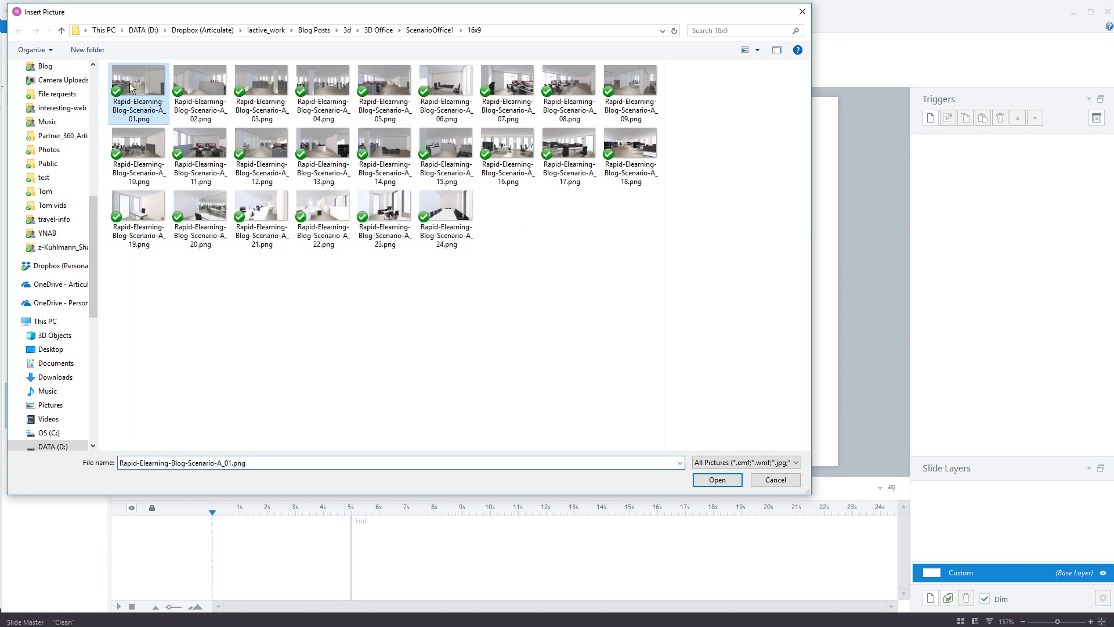
left_click(720, 480)
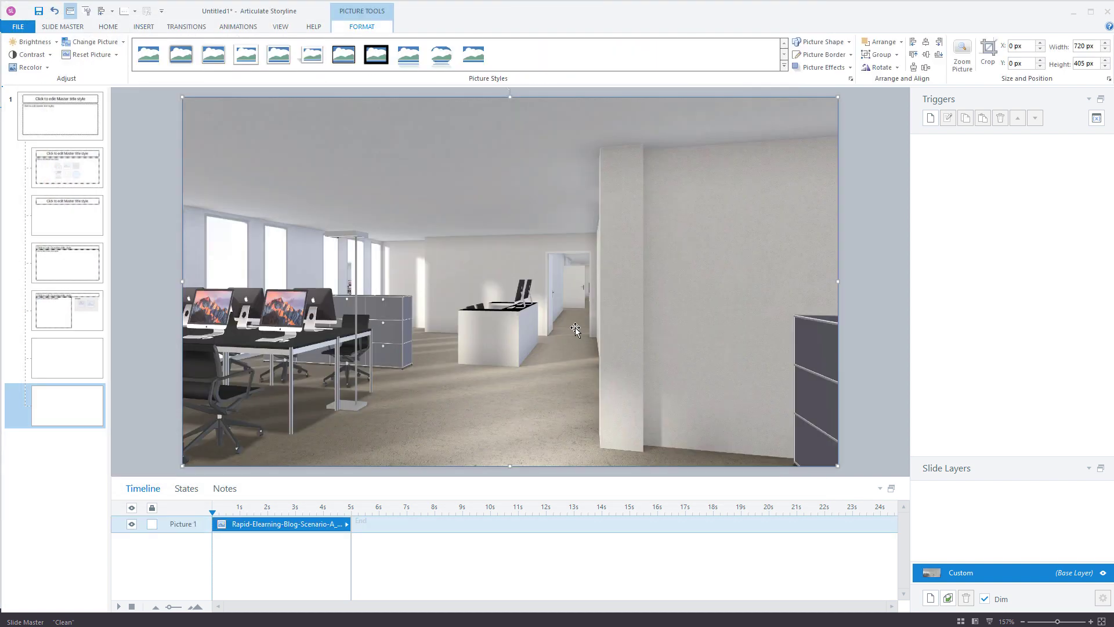
Rename the new layout to Reception 1
right_click(71, 397)
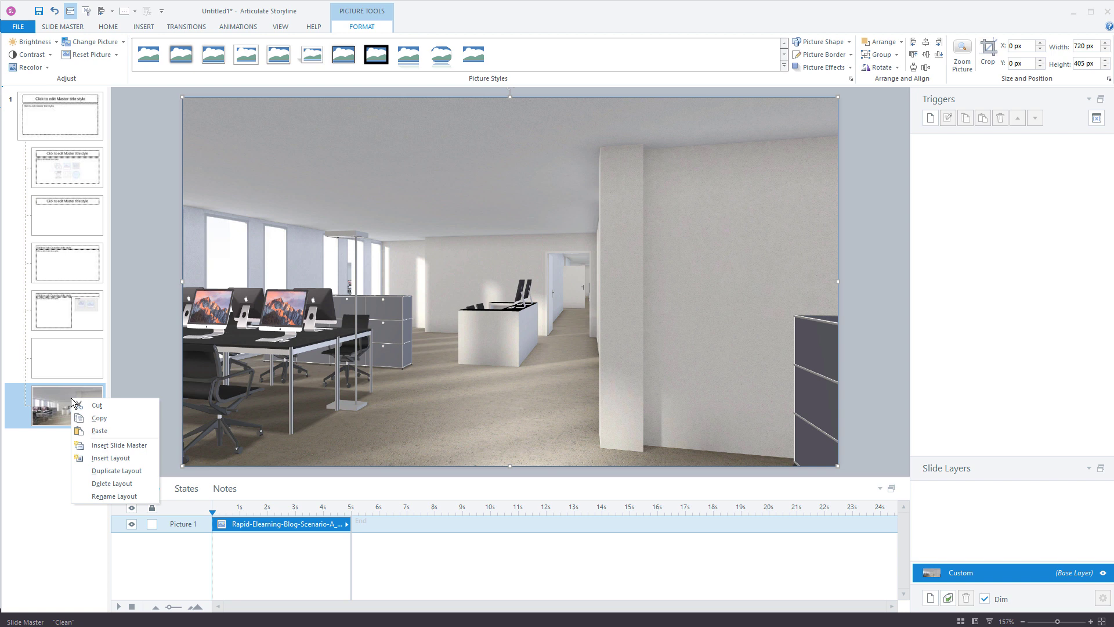
left_click(115, 496)
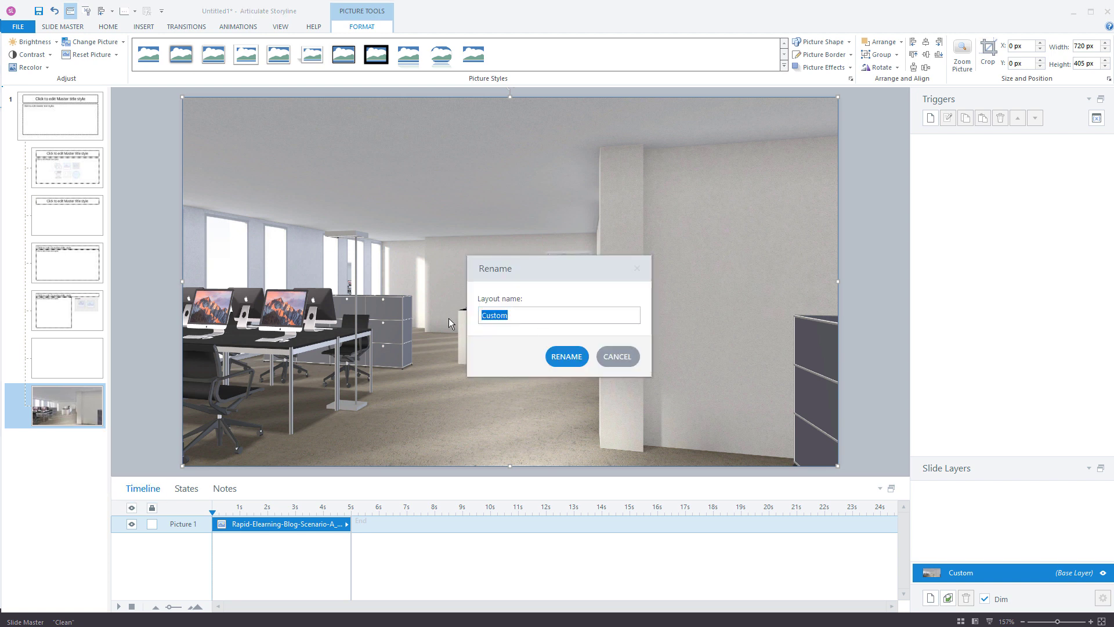
type("Reception 1")
left_click(571, 358)
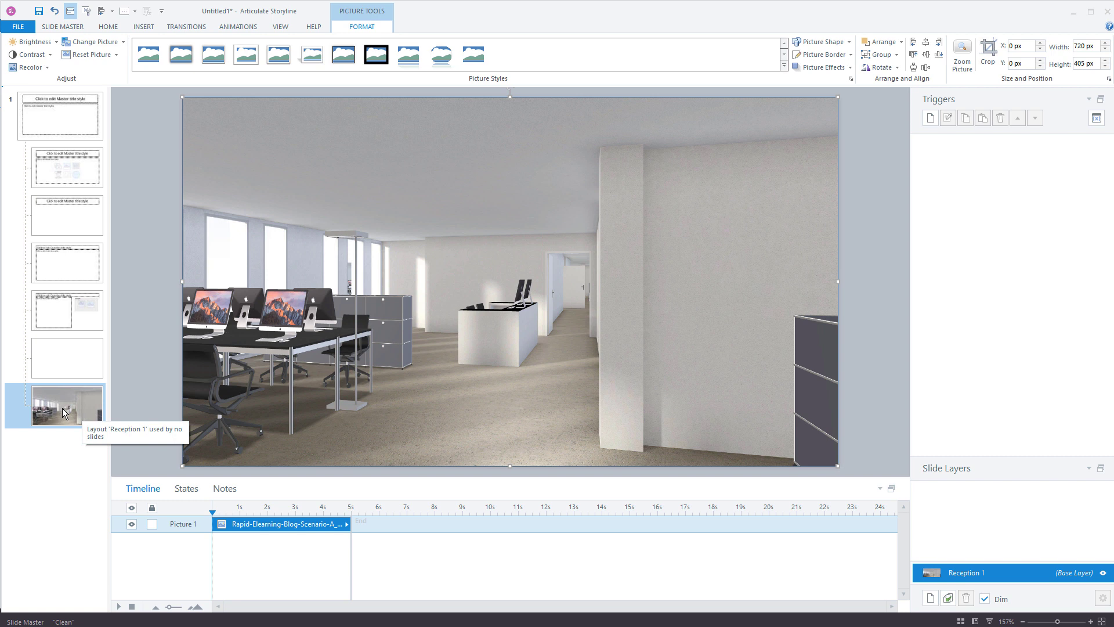
Duplicate the Reception 1 layout and replace its photo with the conference-room image 24.png
key("ctrl+d")
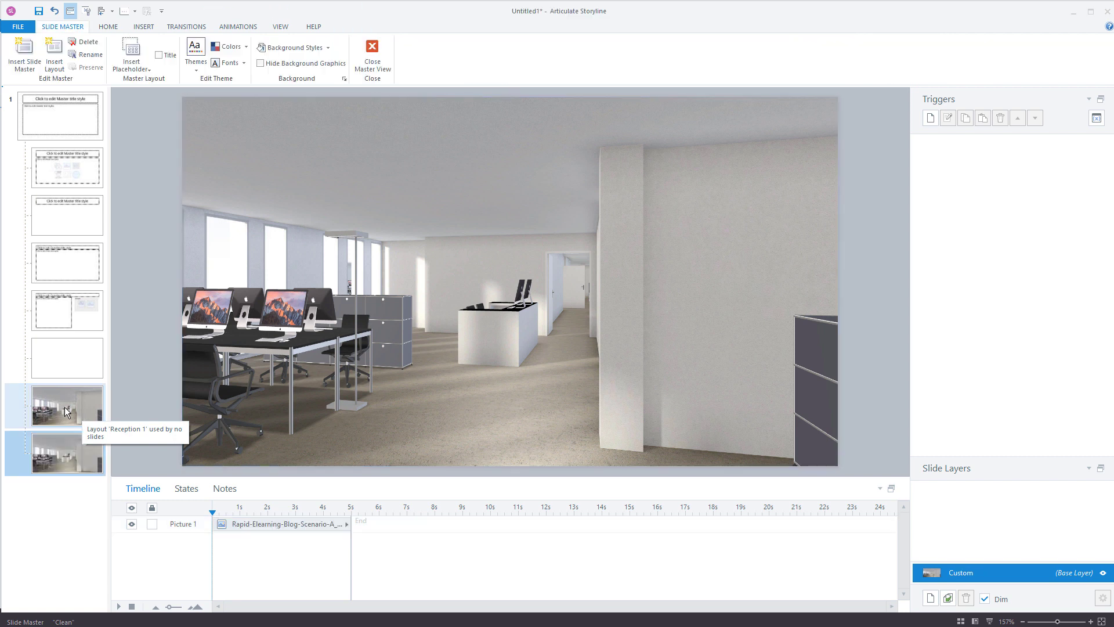
left_click(512, 273)
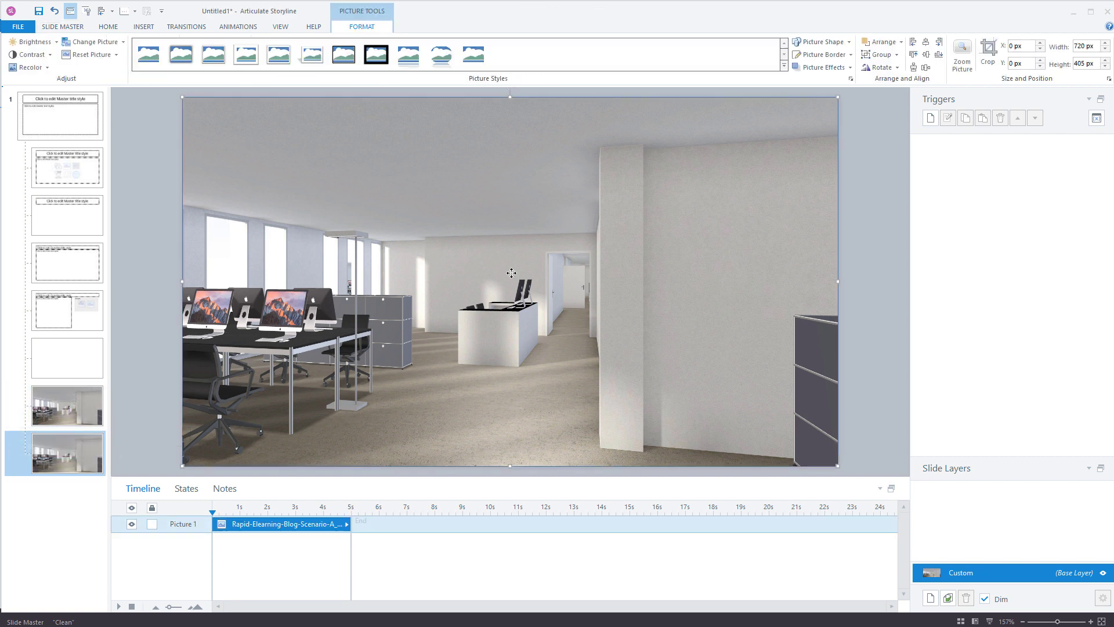
right_click(512, 273)
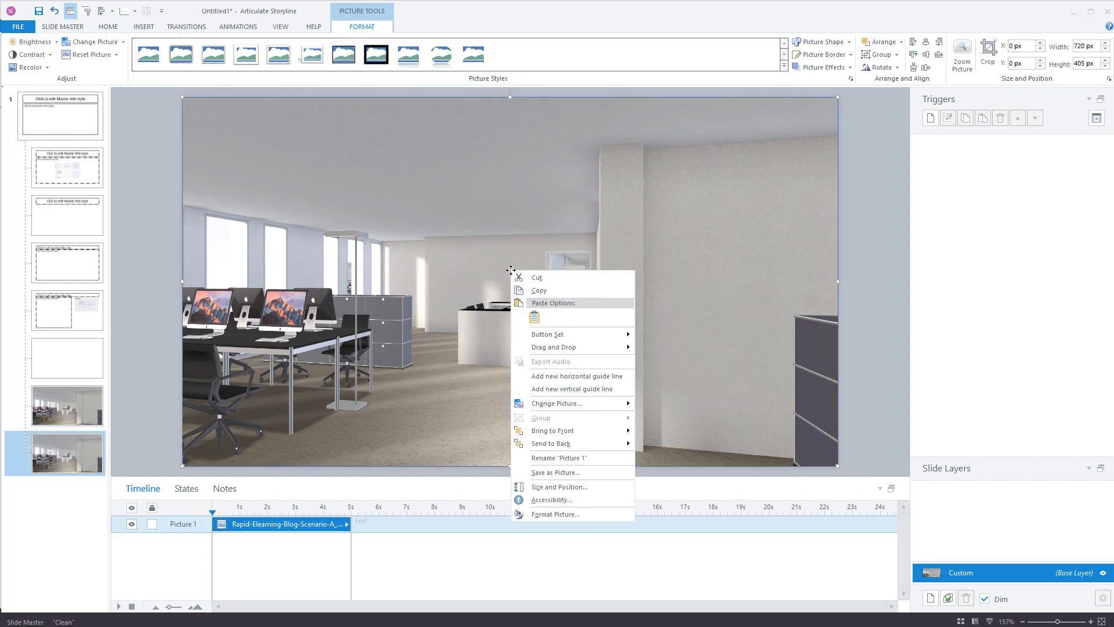
left_click(630, 405)
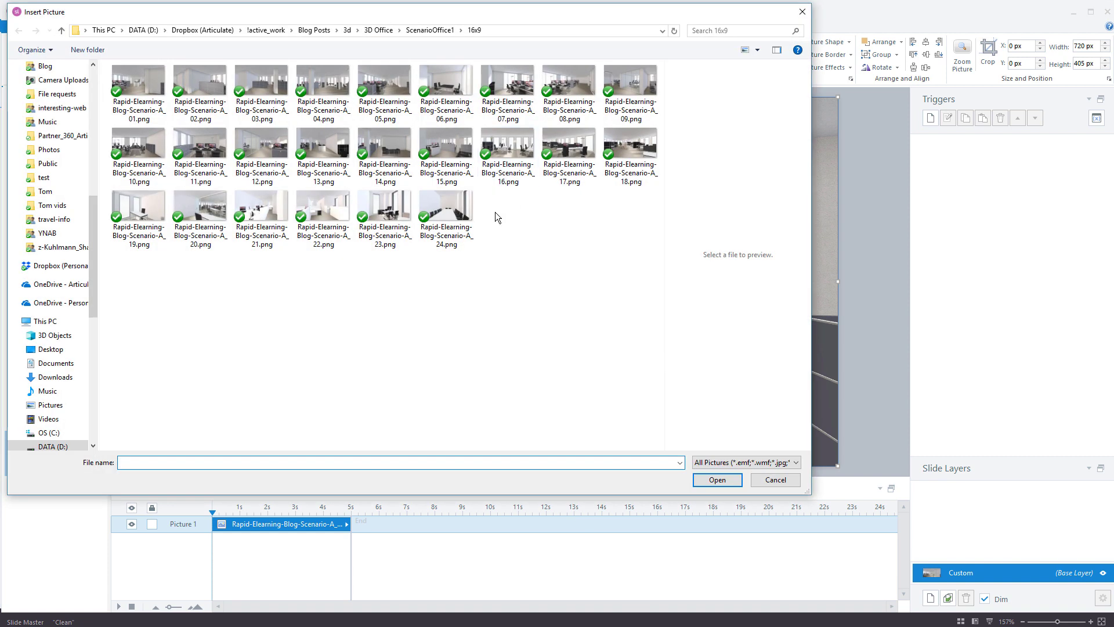
left_click(444, 229)
left_click(723, 481)
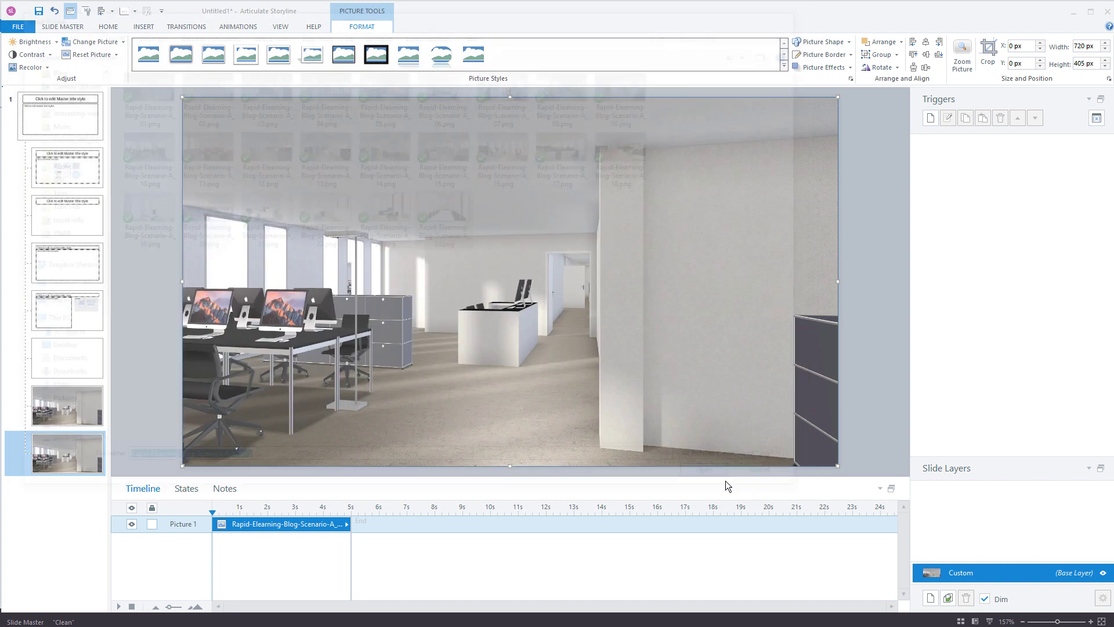
Rename the duplicated layout to Conference room 1
right_click(68, 455)
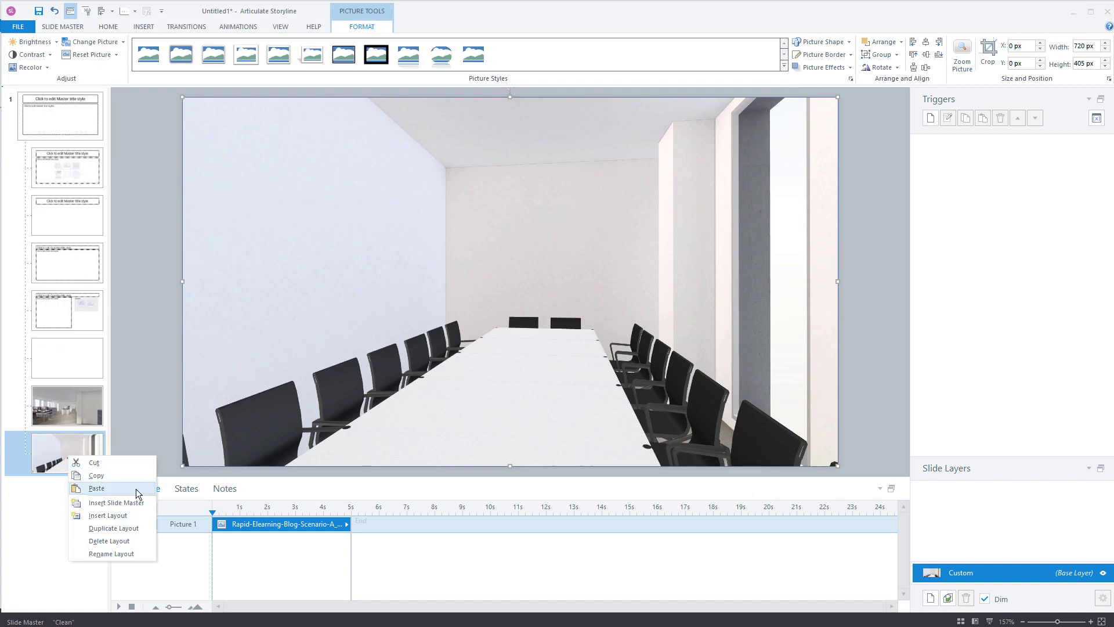
left_click(124, 556)
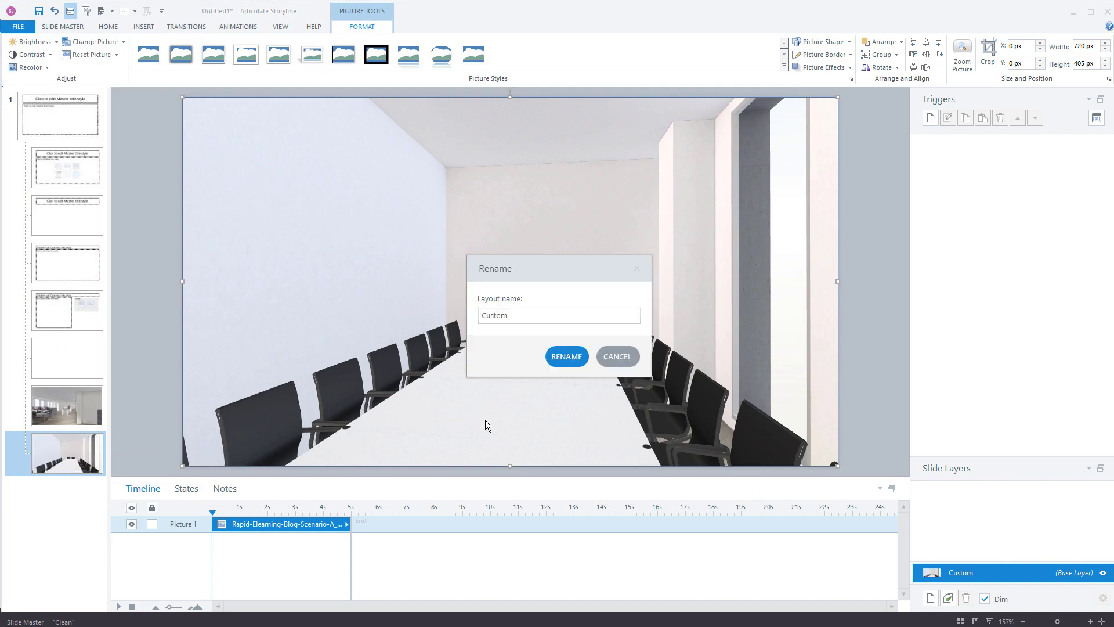
double_click(505, 321)
type("Confdere")
key("BackSpace")
key("BackSpace")
key("BackSpace")
key("BackSpace")
type("erence room 1")
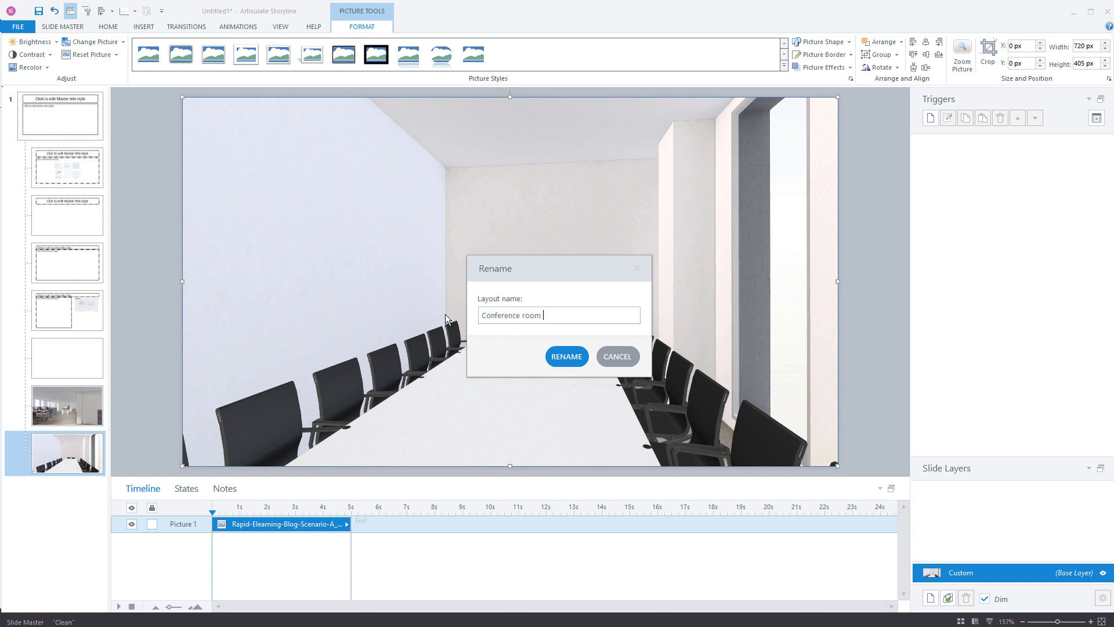
left_click(579, 360)
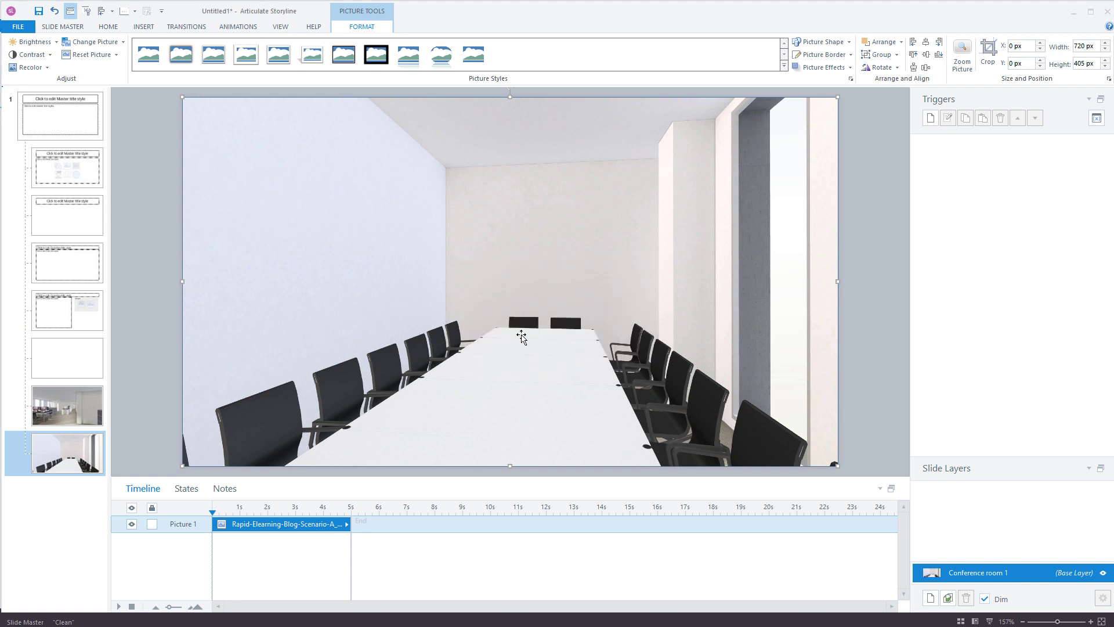
Duplicate the Conference room 1 layout and replace its photo with the meeting-room image 19.png
left_click(74, 464)
key("ctrl+d")
left_click(504, 308)
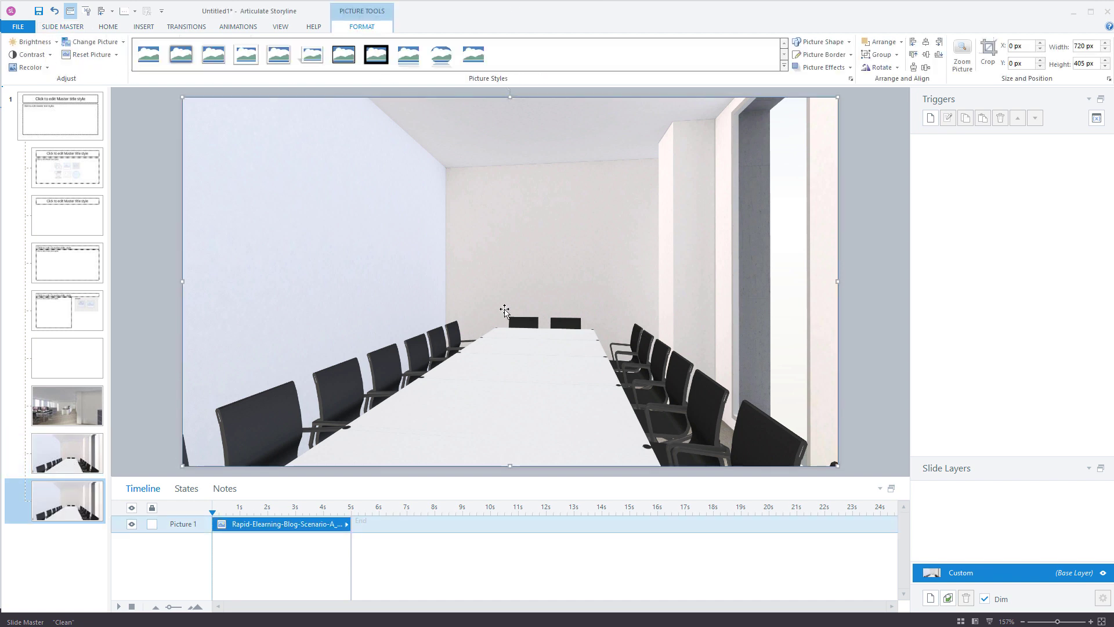
right_click(504, 309)
mouse_move(579, 444)
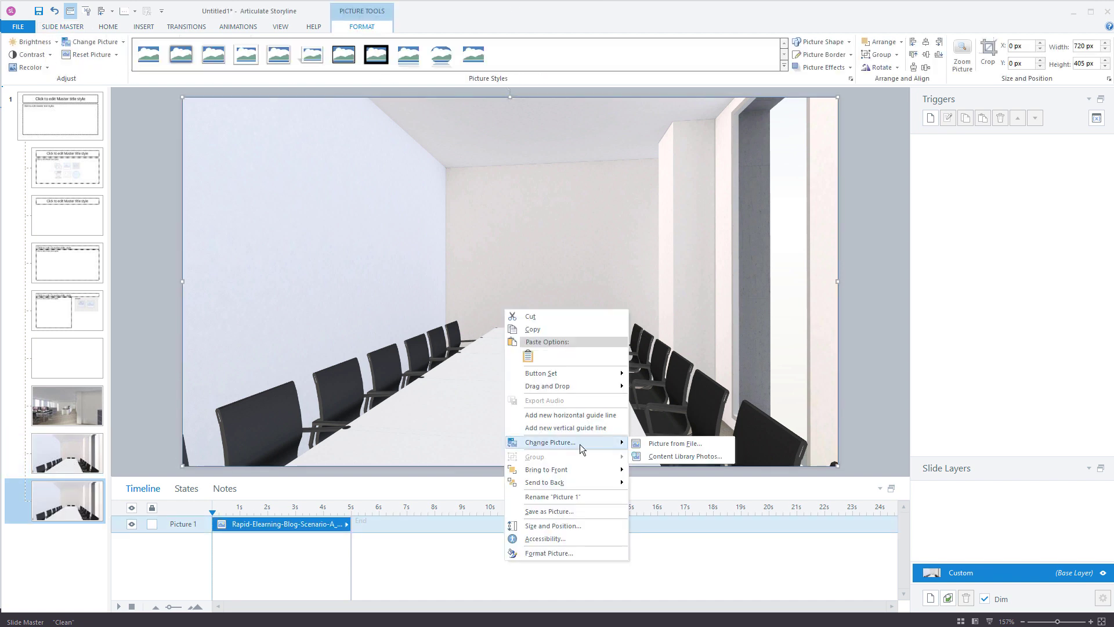
left_click(673, 443)
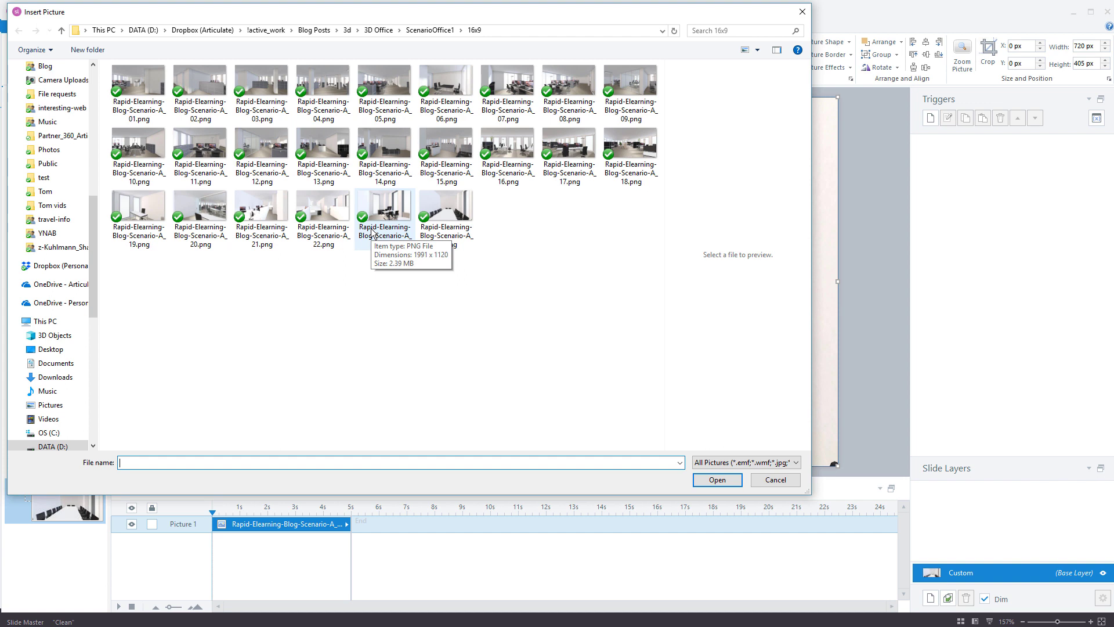
left_click(146, 210)
left_click(717, 480)
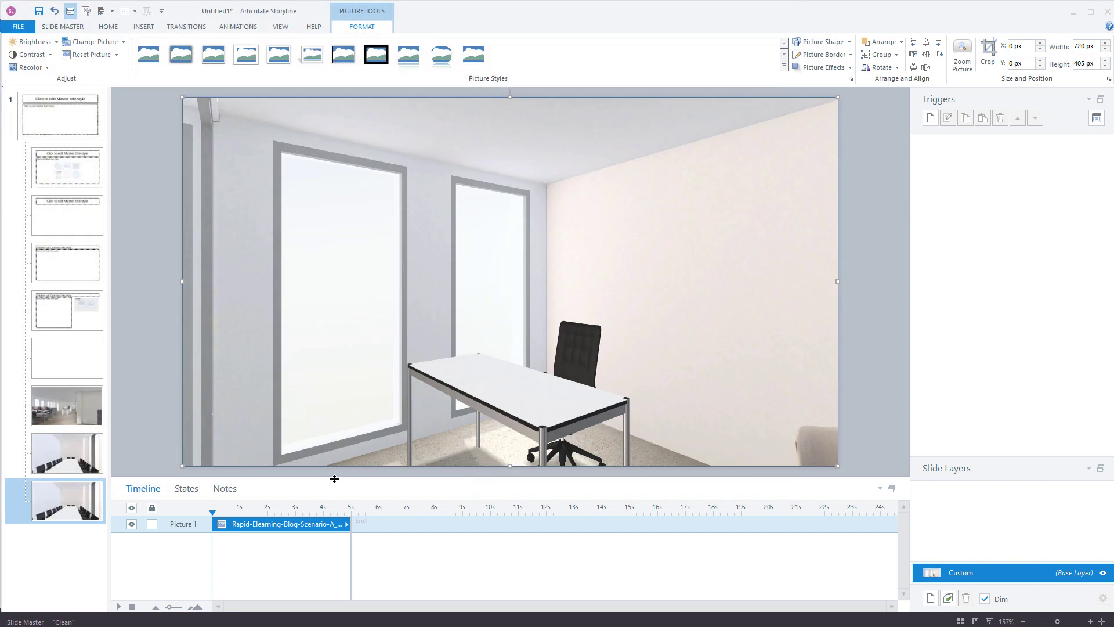
Rename the new layout to Meeting room 1
right_click(82, 505)
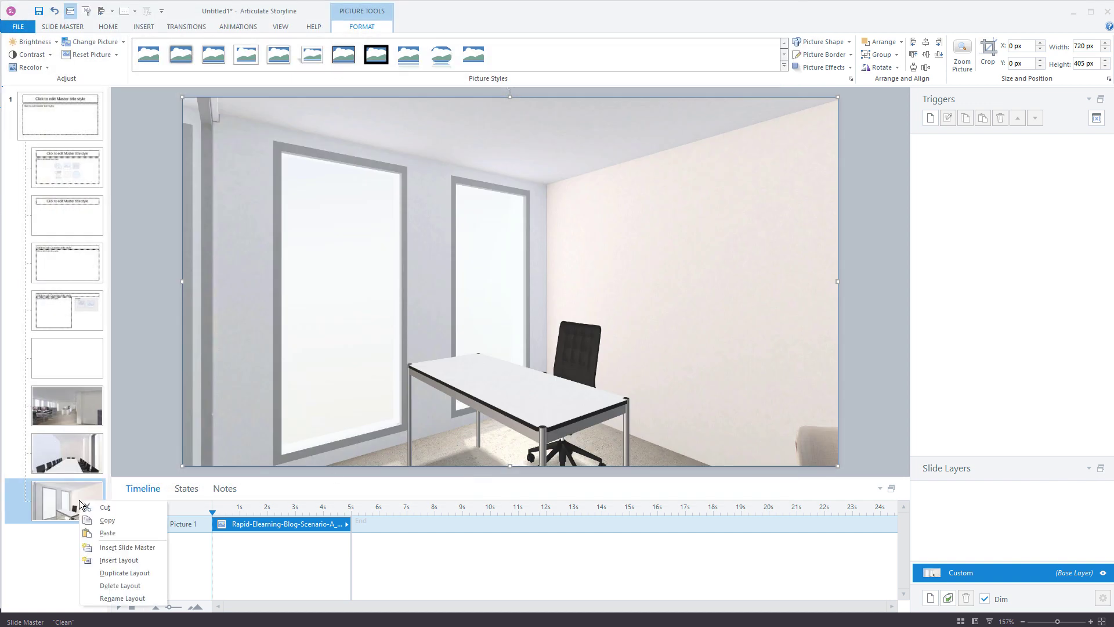
left_click(136, 598)
left_click_drag(513, 309, 486, 319)
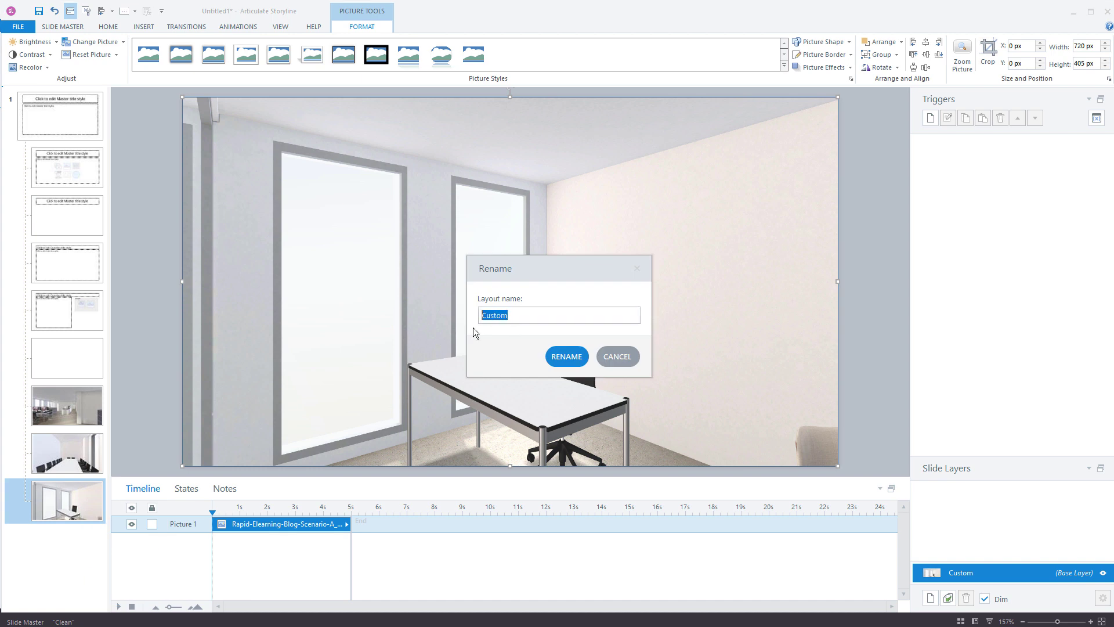
type("Meeting room 1")
left_click(564, 356)
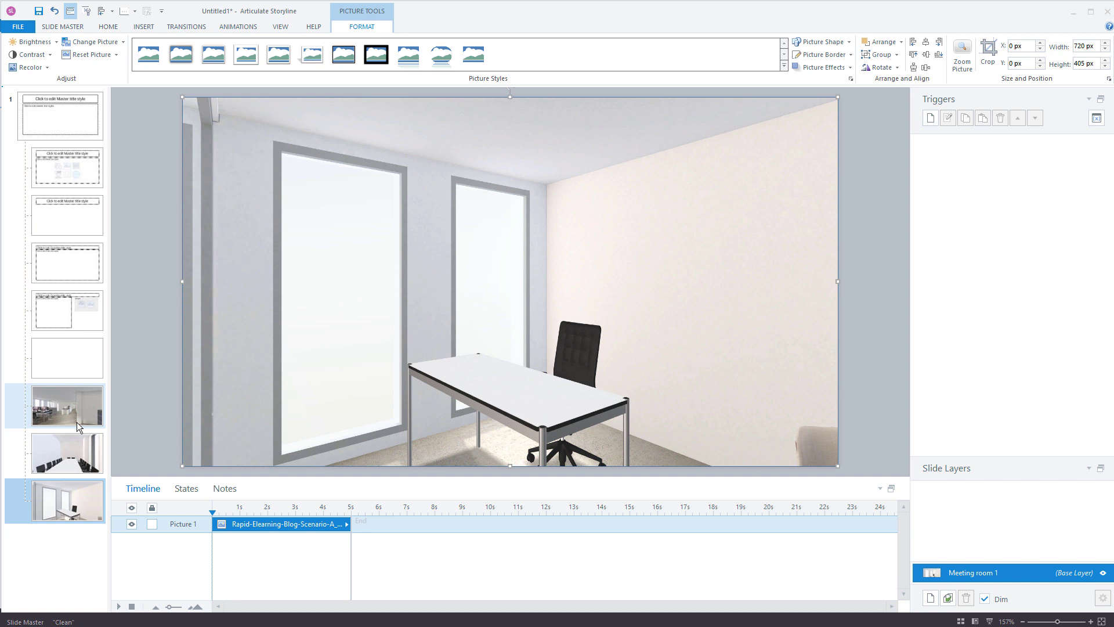
Close Master View and apply the Reception 1 layout to slide 1.1
left_click(63, 27)
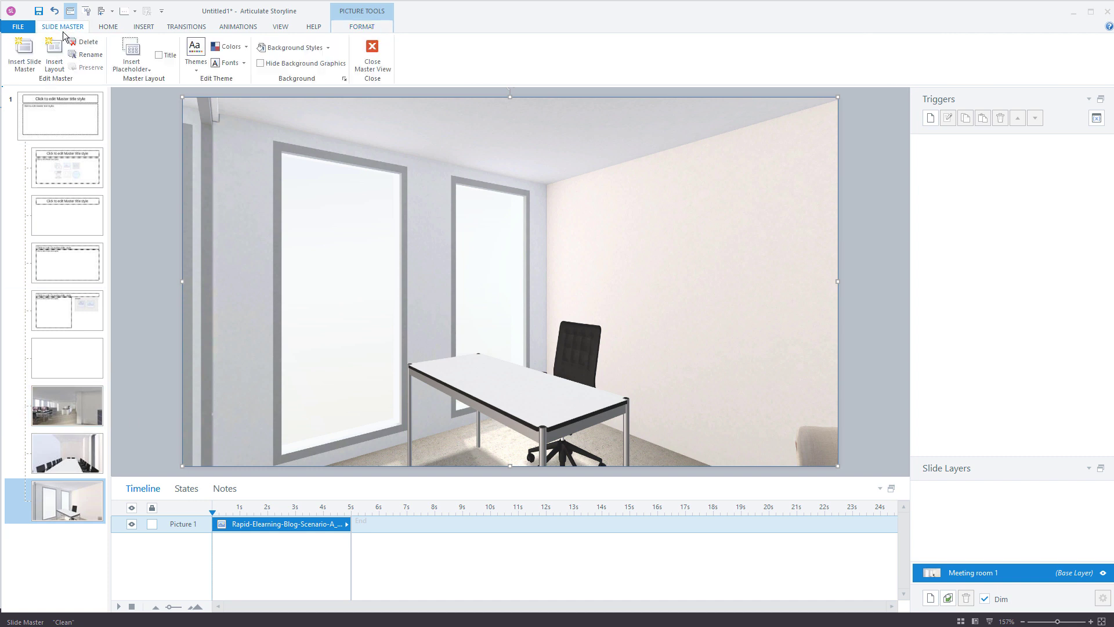
left_click(371, 55)
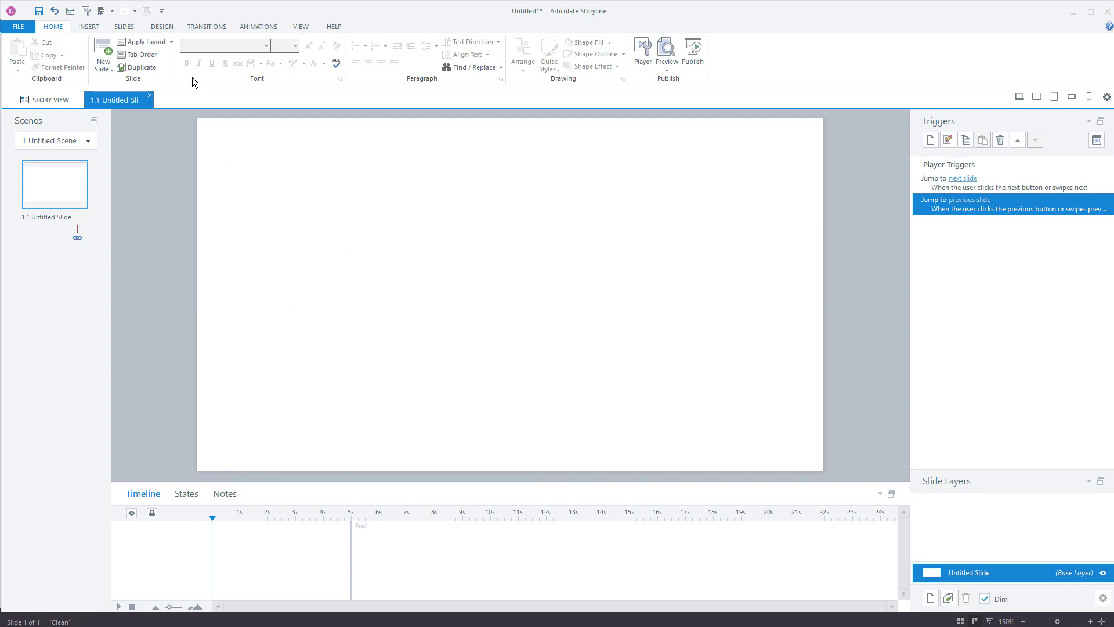
left_click(168, 41)
left_click(280, 150)
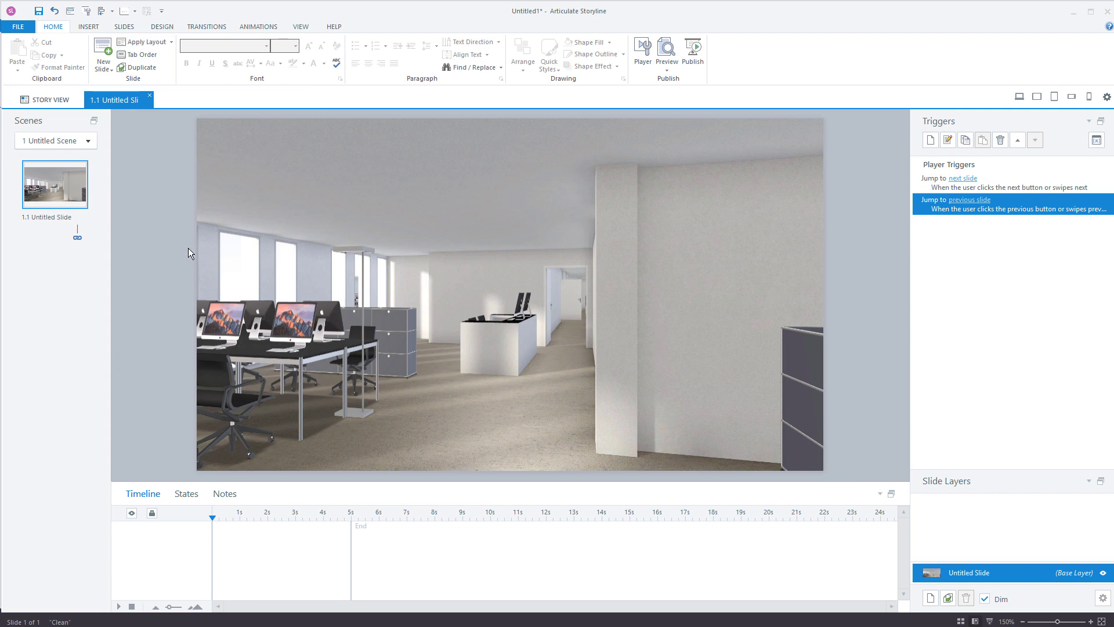
Add a new slide 1.2 using the Meeting room 1 layout
left_click(79, 241)
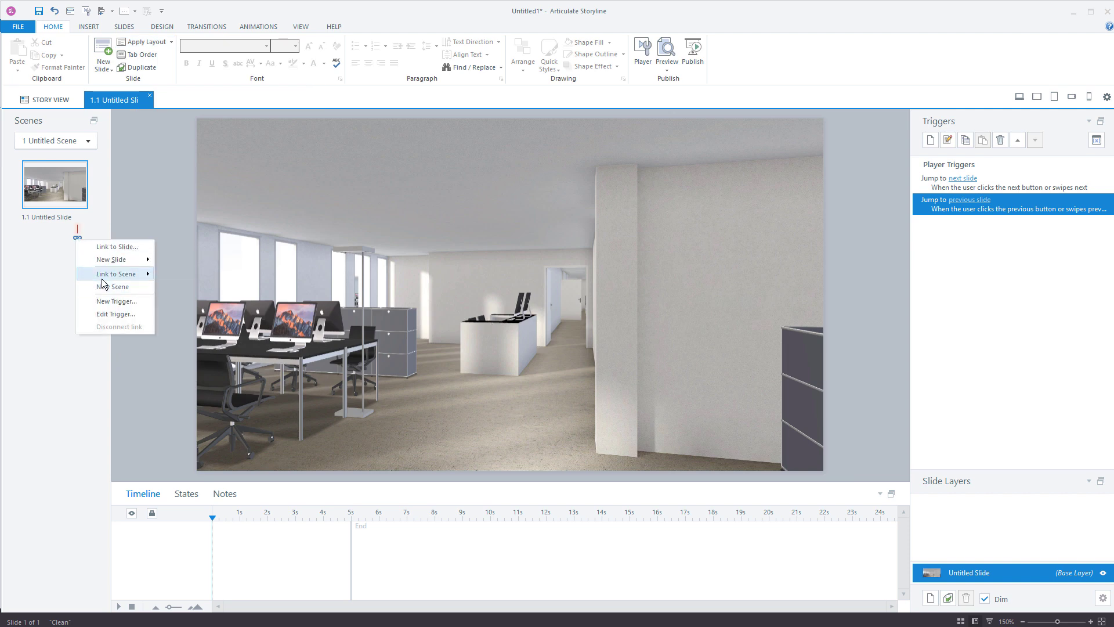
mouse_move(115, 262)
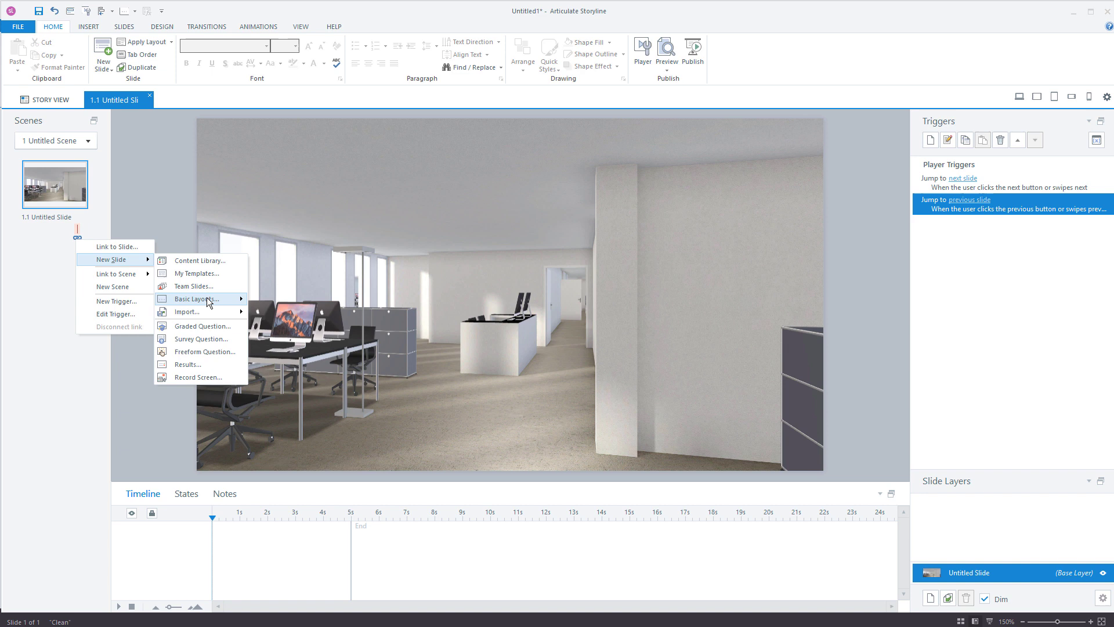
mouse_move(210, 301)
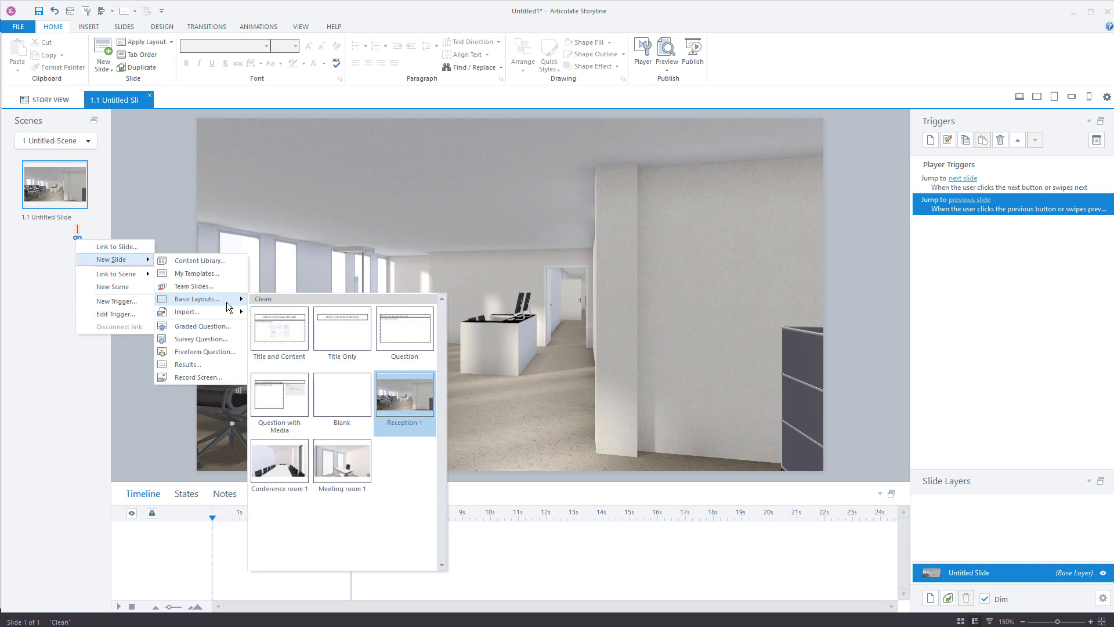
left_click(336, 458)
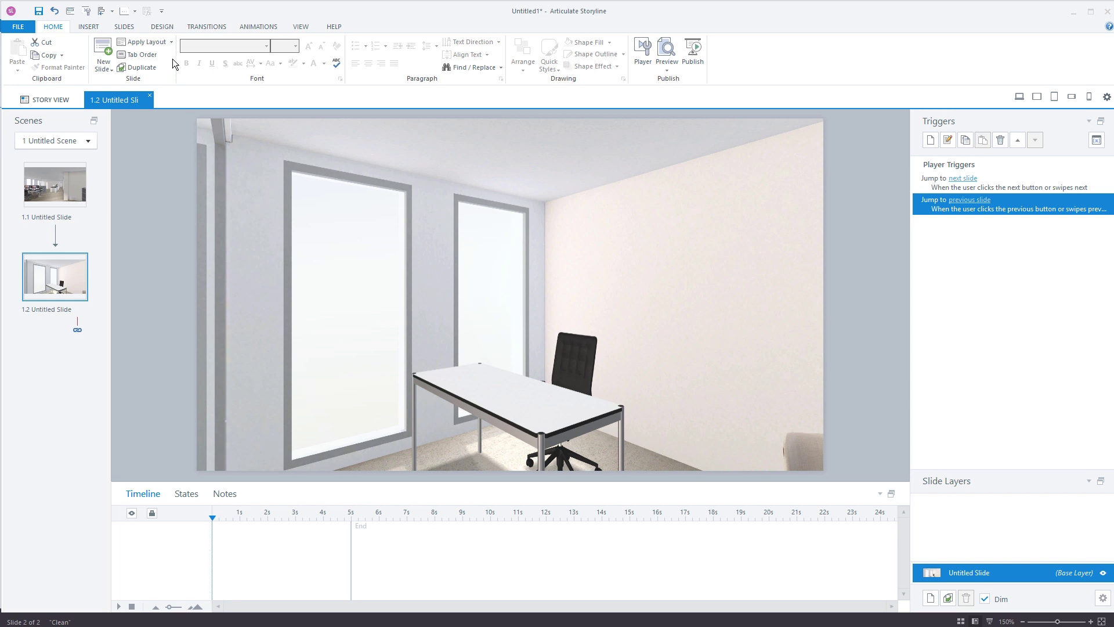
Apply the Conference room 1 layout to slide 1.2, then delete that slide
left_click(169, 44)
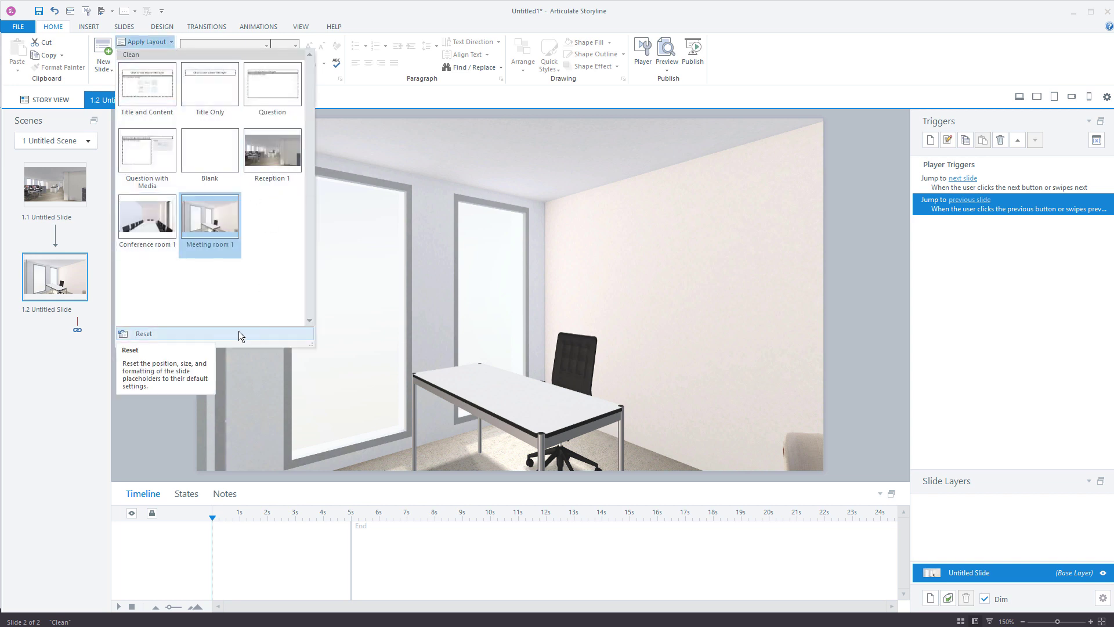
left_click(152, 216)
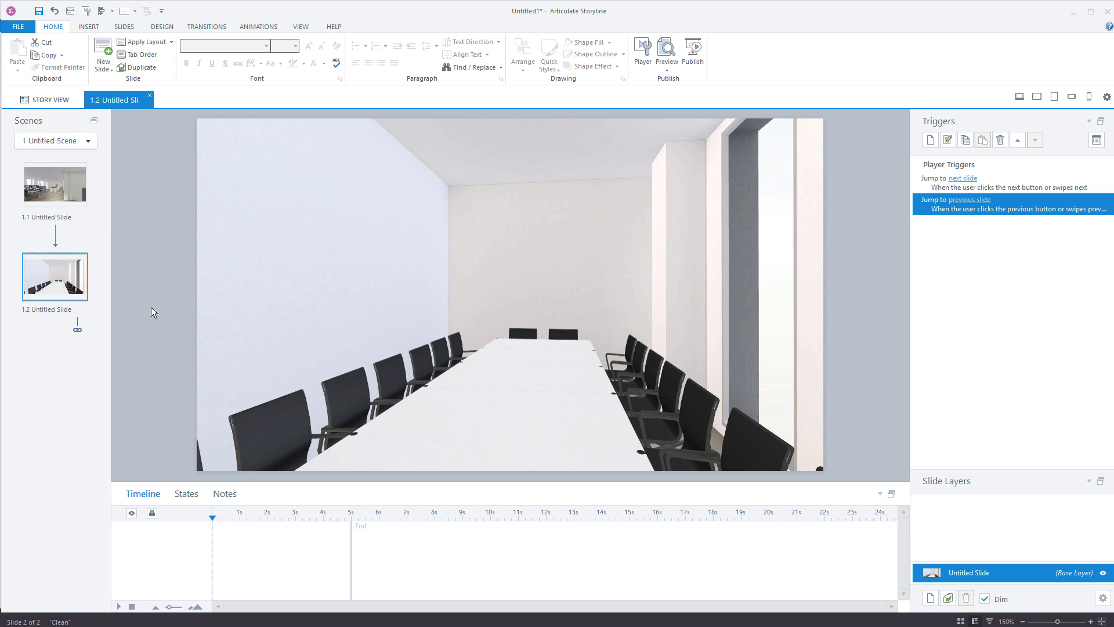
key("Delete")
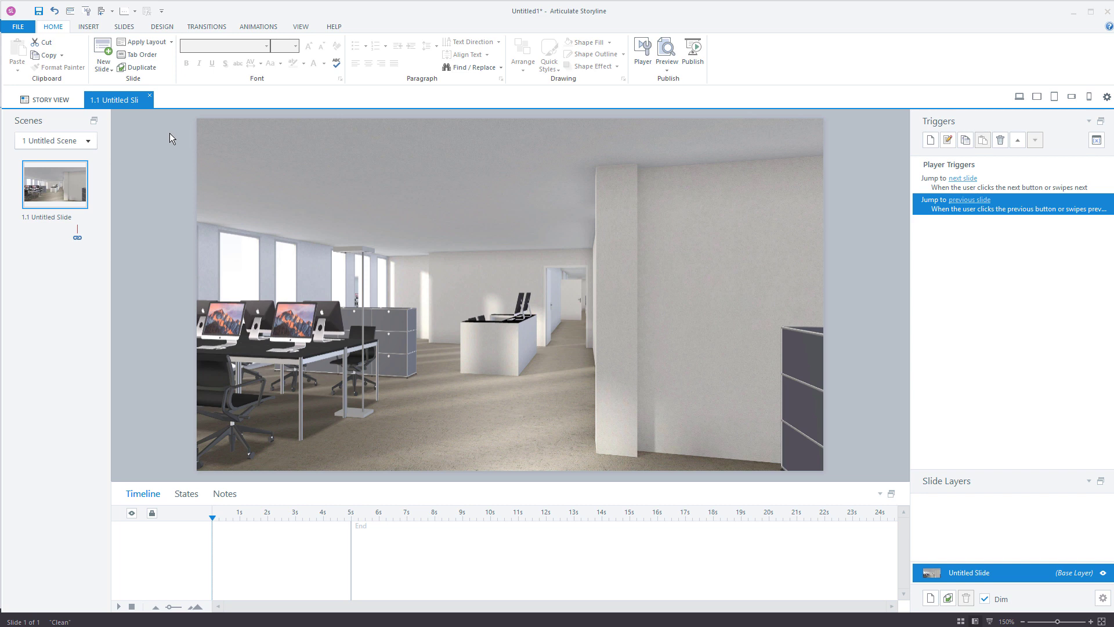
Save As Scenario1 with type Storyline Template (*.storytemplate)
left_click(18, 27)
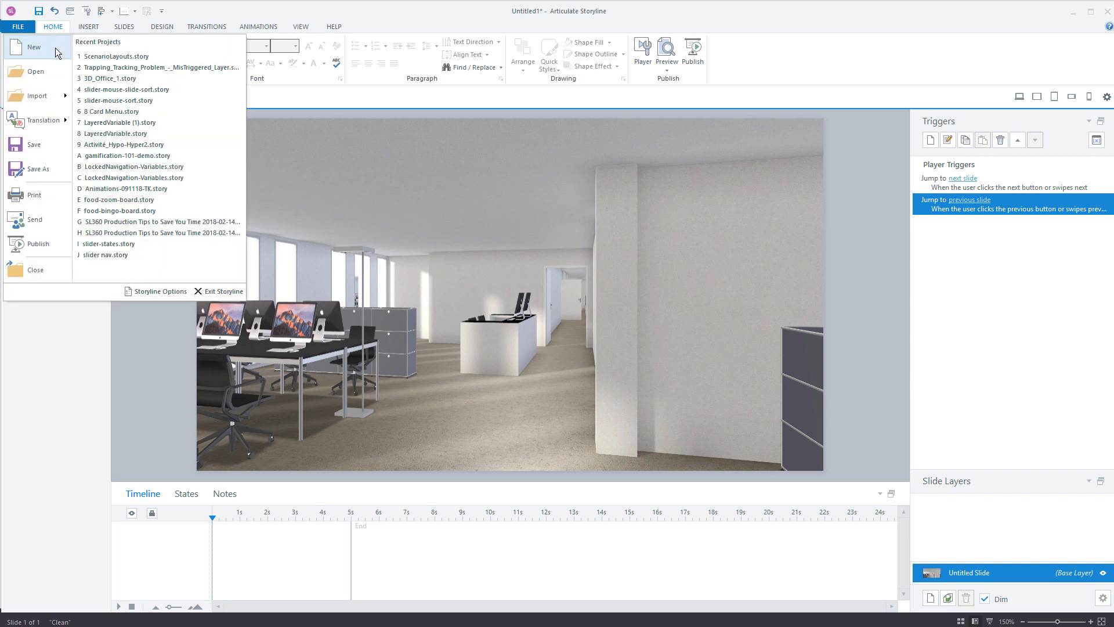
left_click(32, 173)
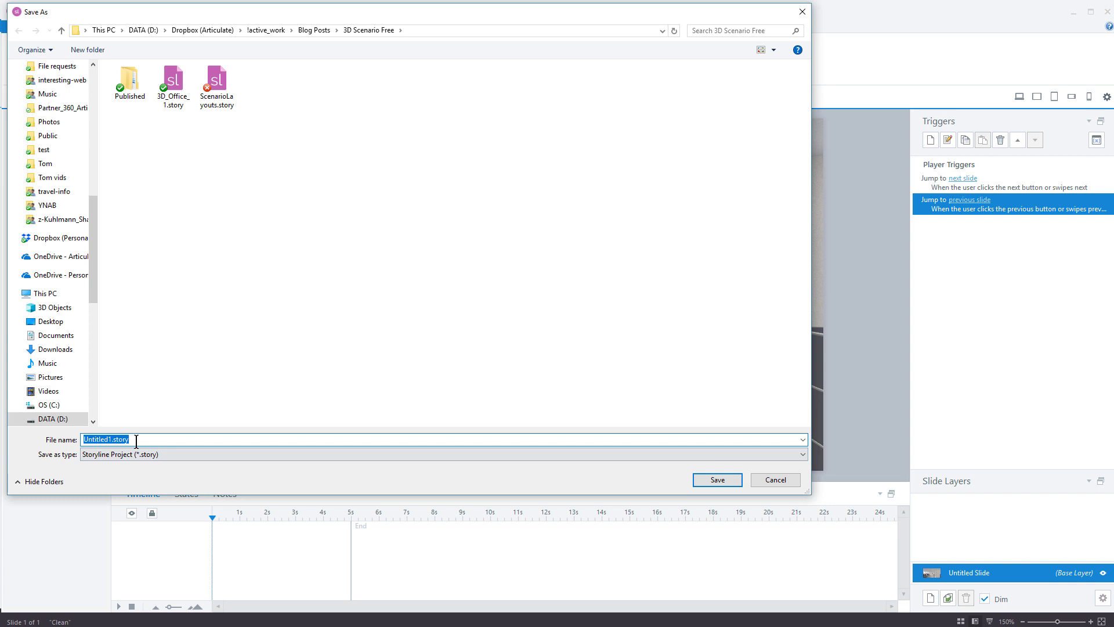
left_click_drag(132, 438, 66, 441)
type("S")
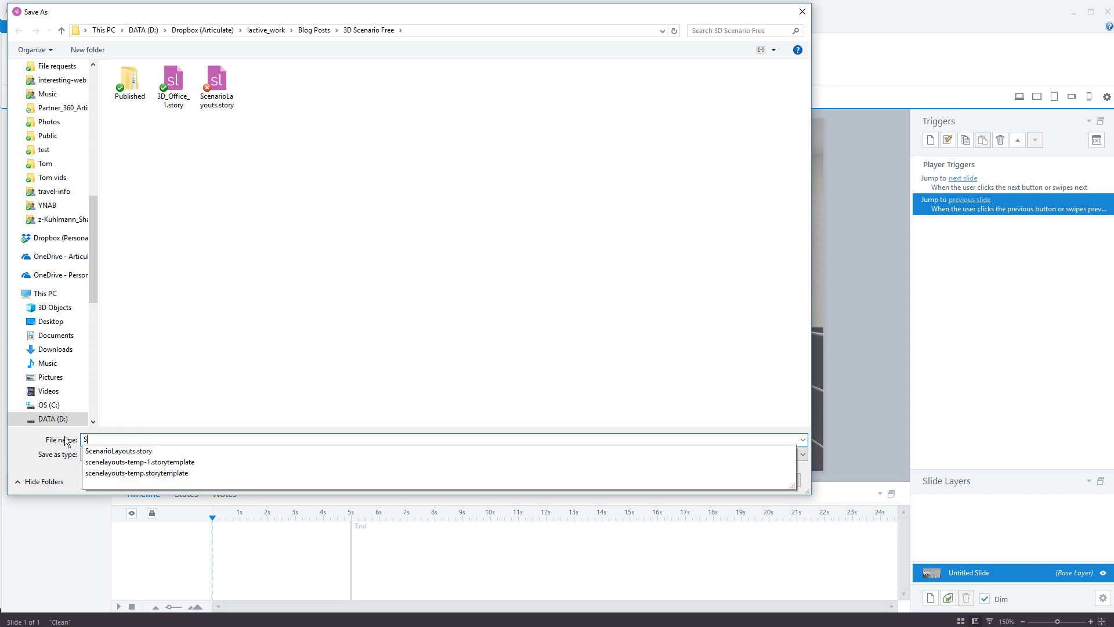
type("cenar")
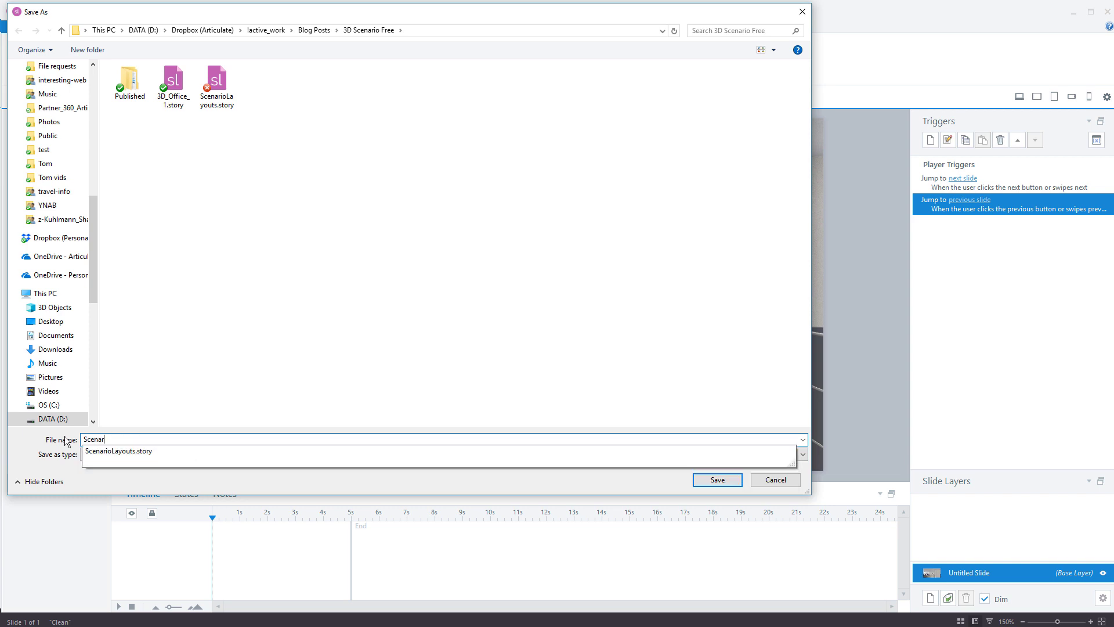
type("io1")
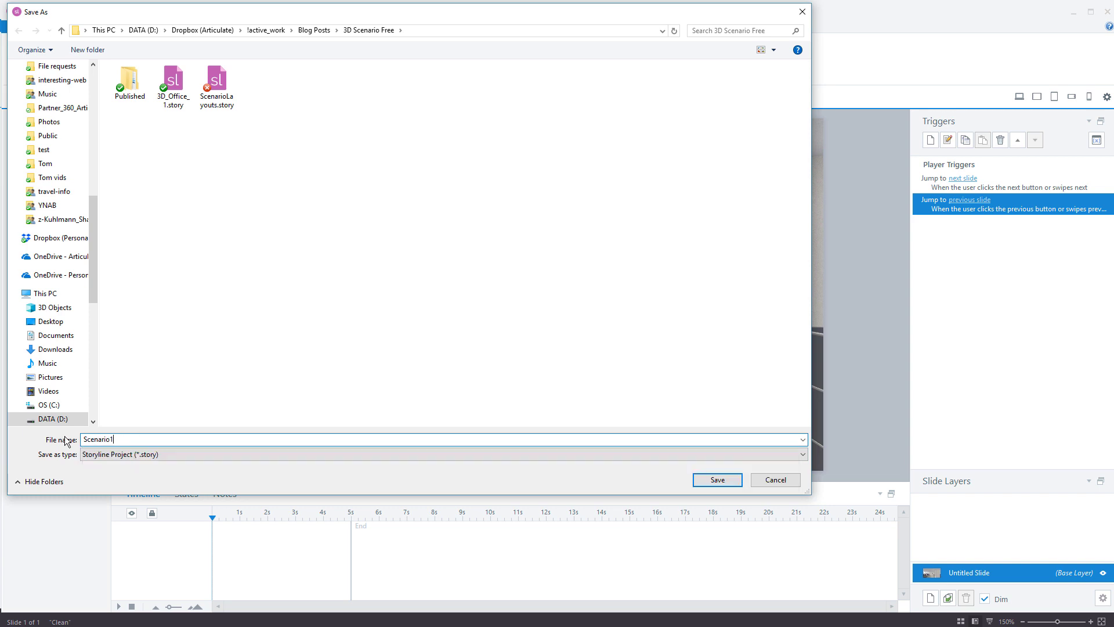
left_click(134, 454)
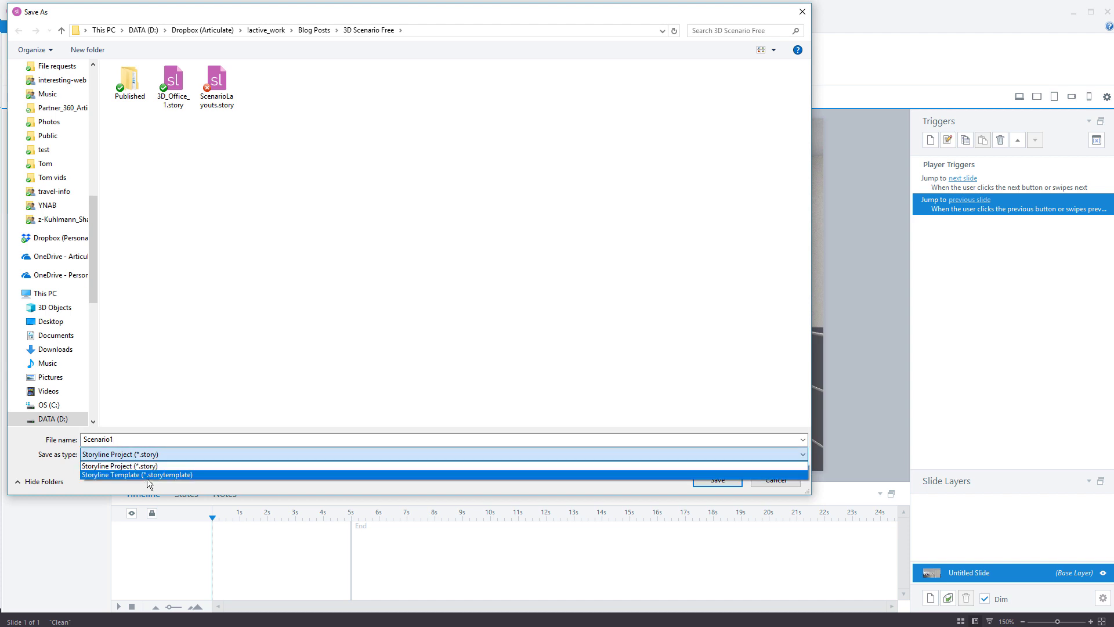
left_click(162, 475)
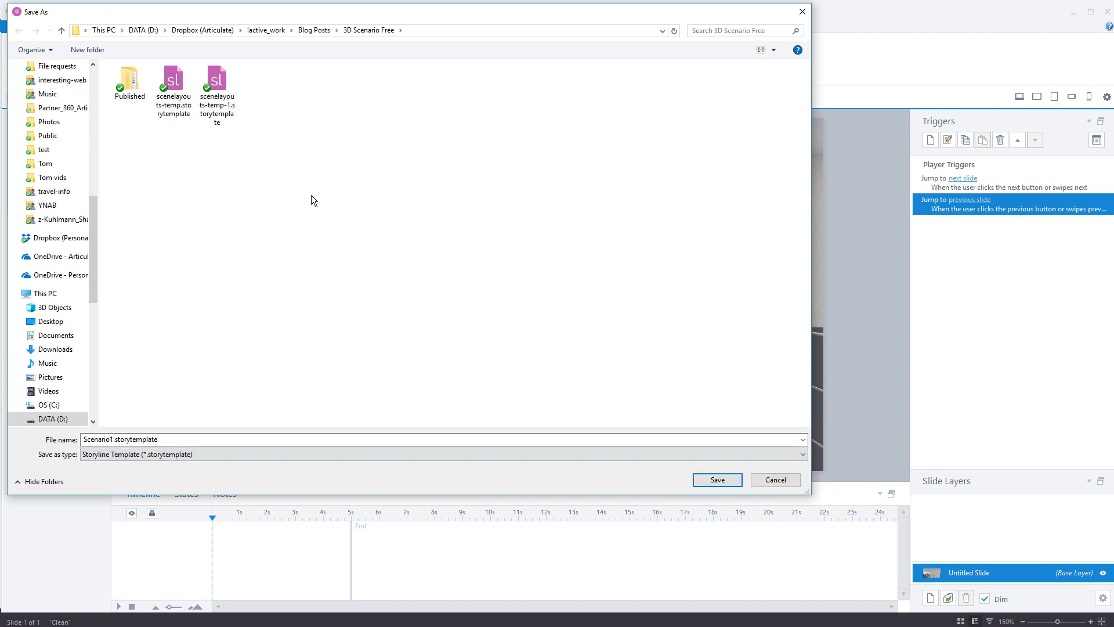
left_click(718, 480)
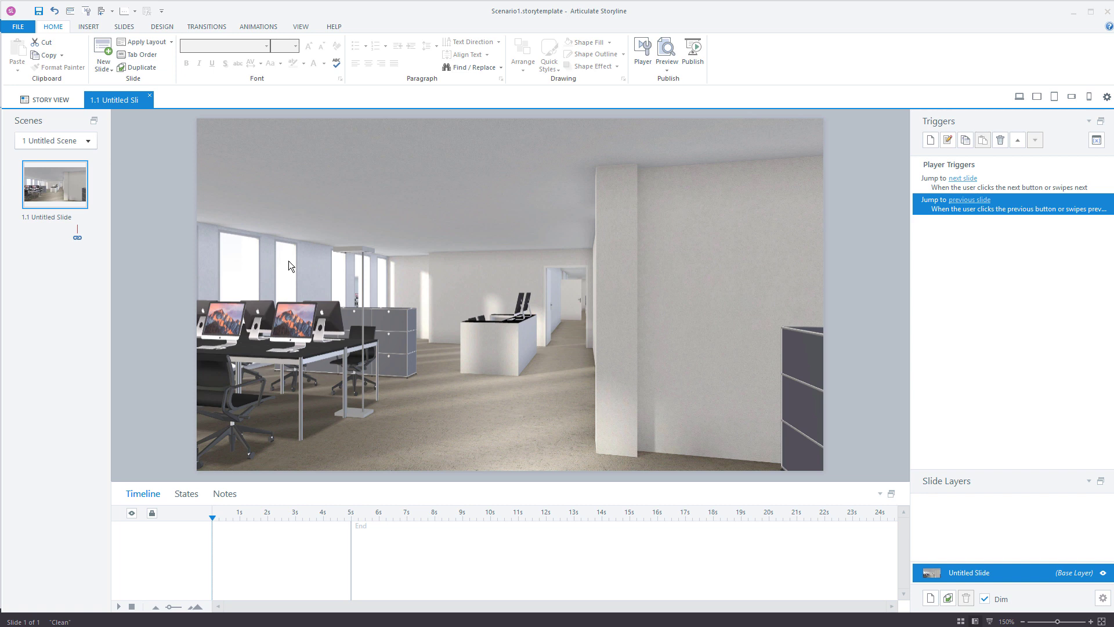
left_click(121, 27)
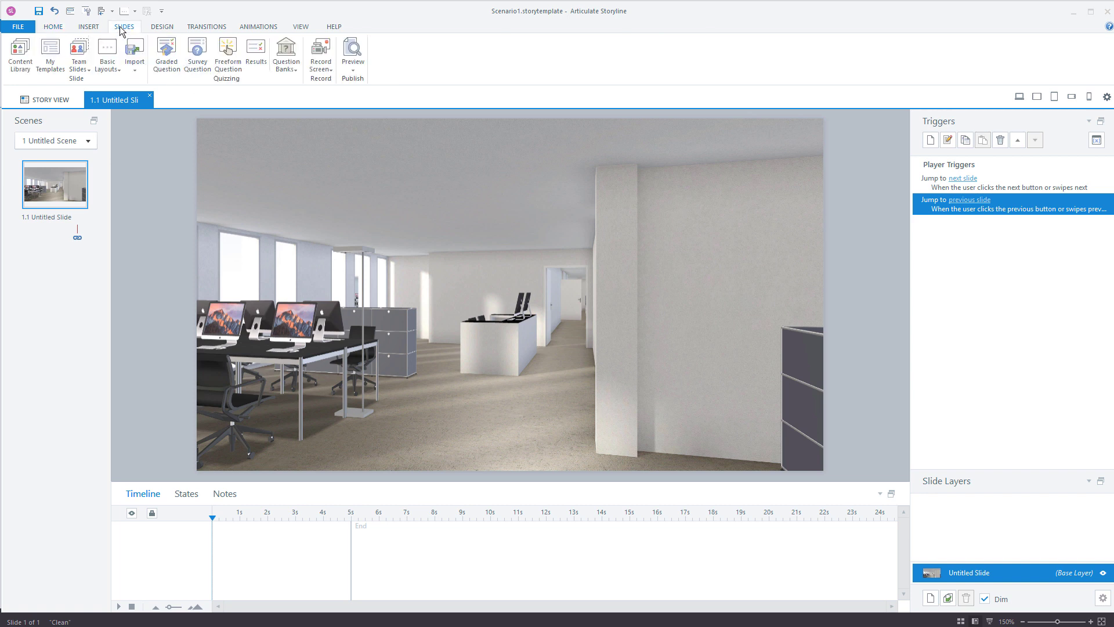
left_click(50, 52)
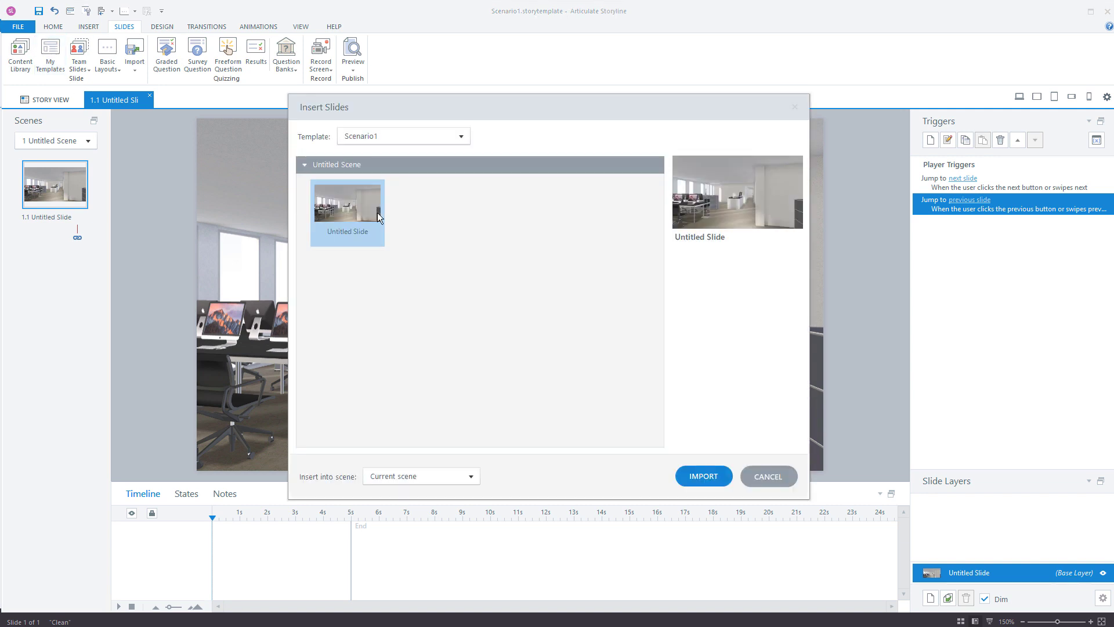
left_click(461, 138)
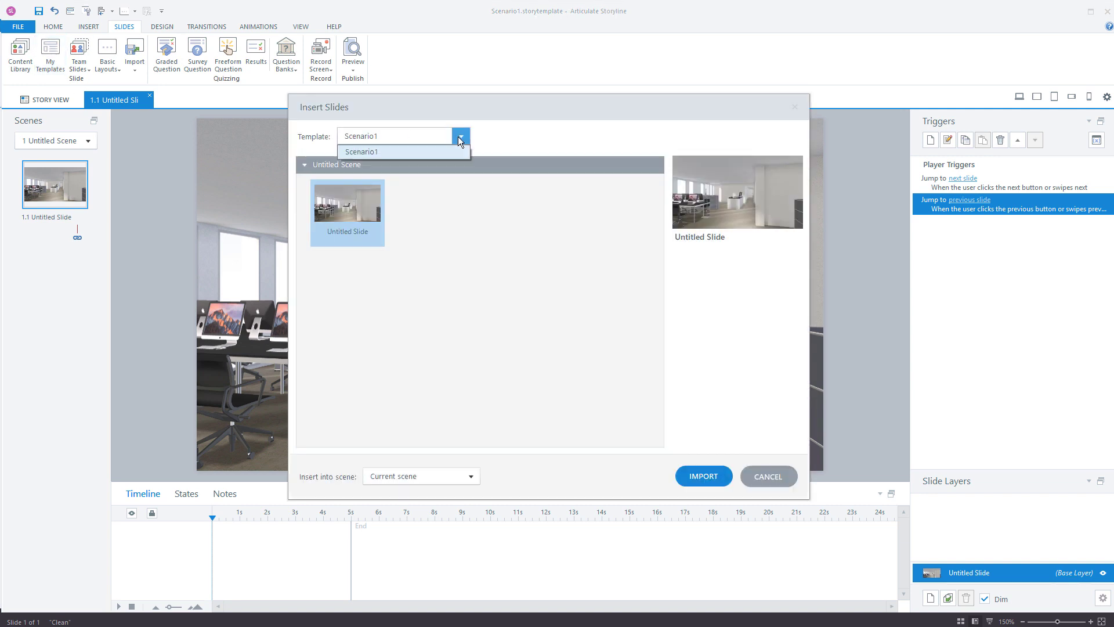
left_click(368, 151)
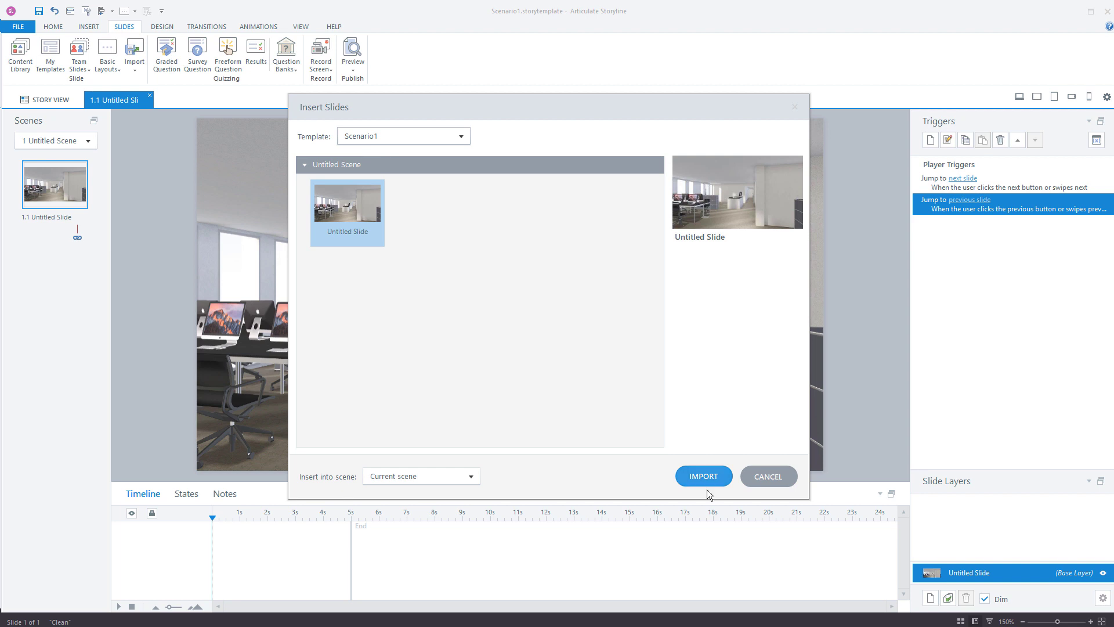
left_click(769, 477)
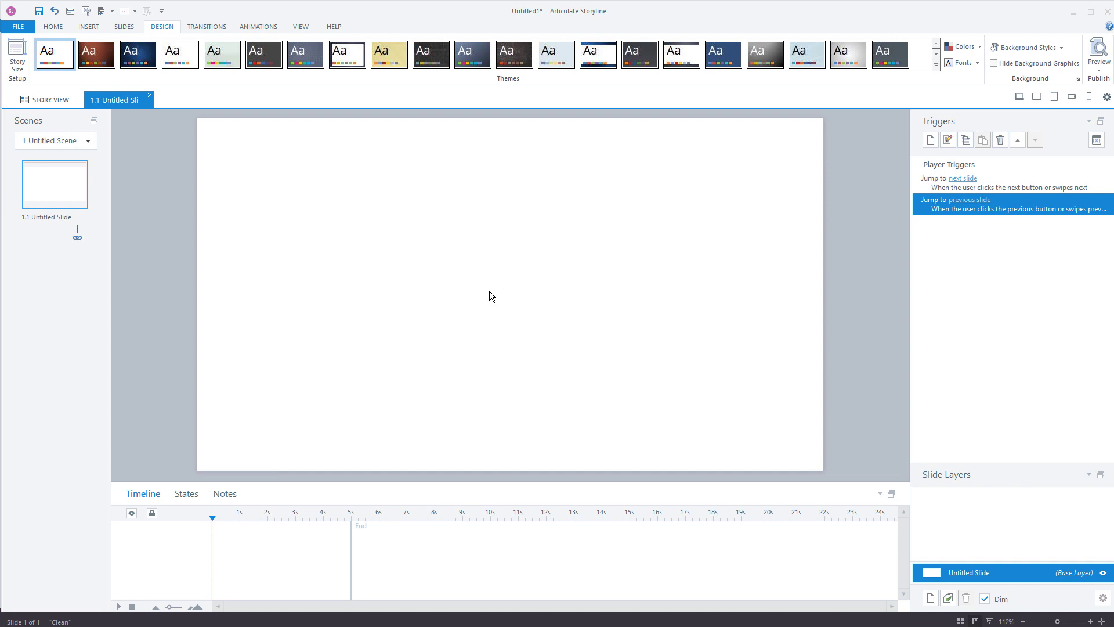
Inspect the new project's slide master layouts, then close Master View
left_click(297, 27)
left_click(65, 55)
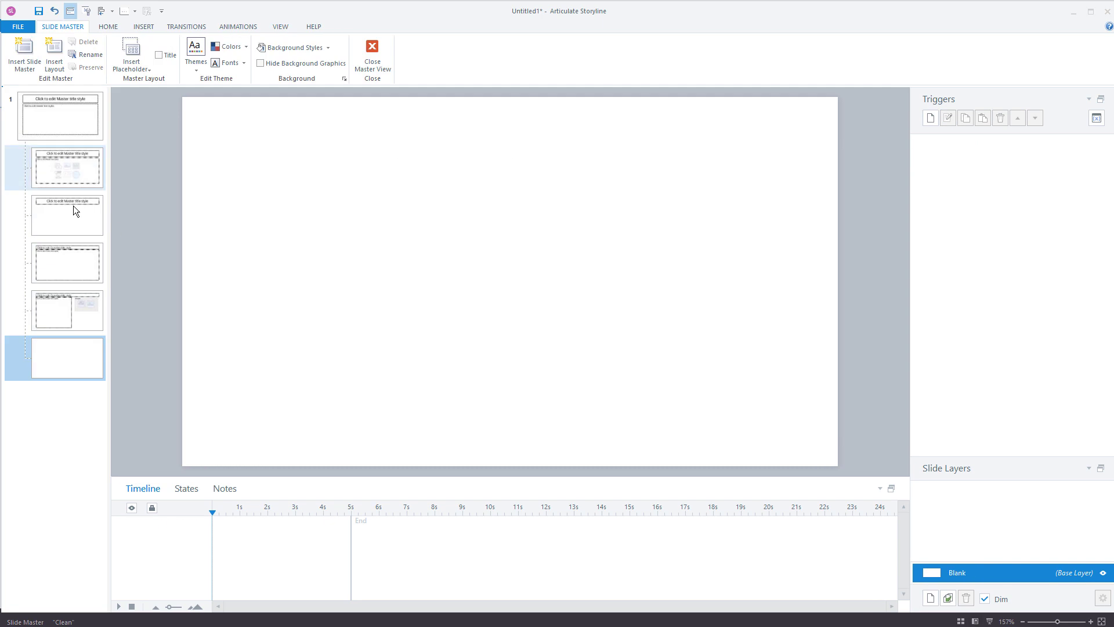
left_click(372, 58)
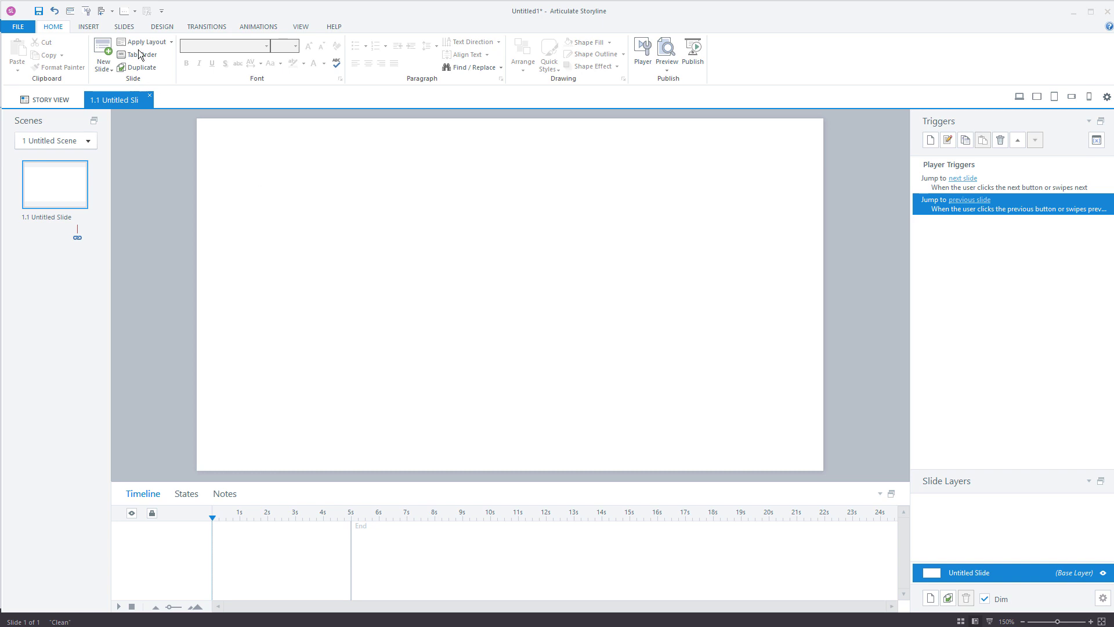
Import the office slide from the Scenario1 template as slide 1.2
left_click(126, 28)
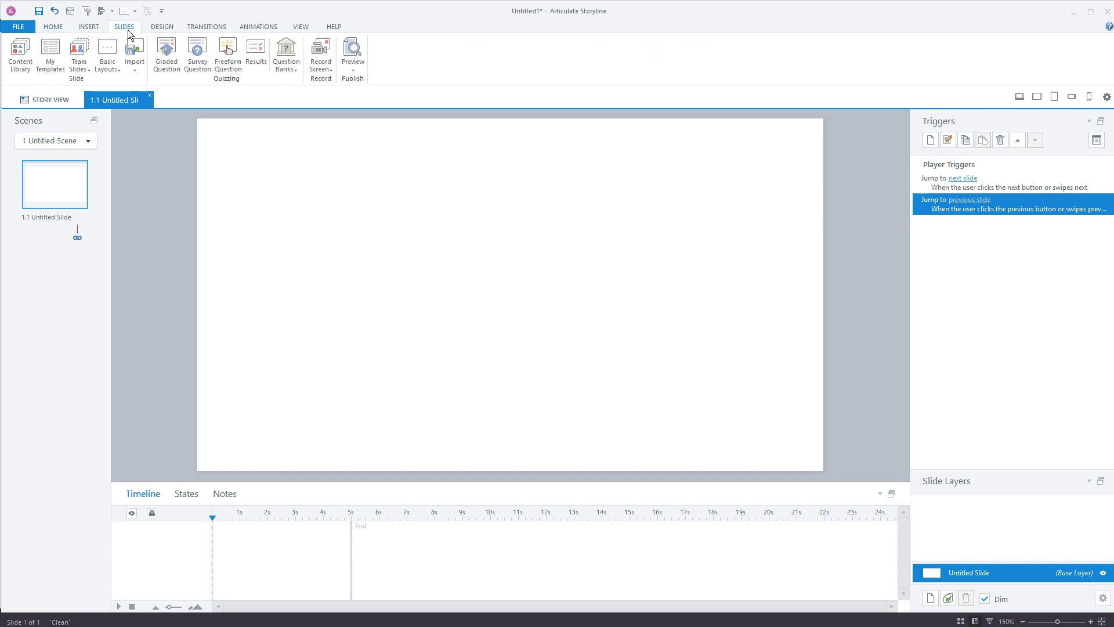
left_click(49, 63)
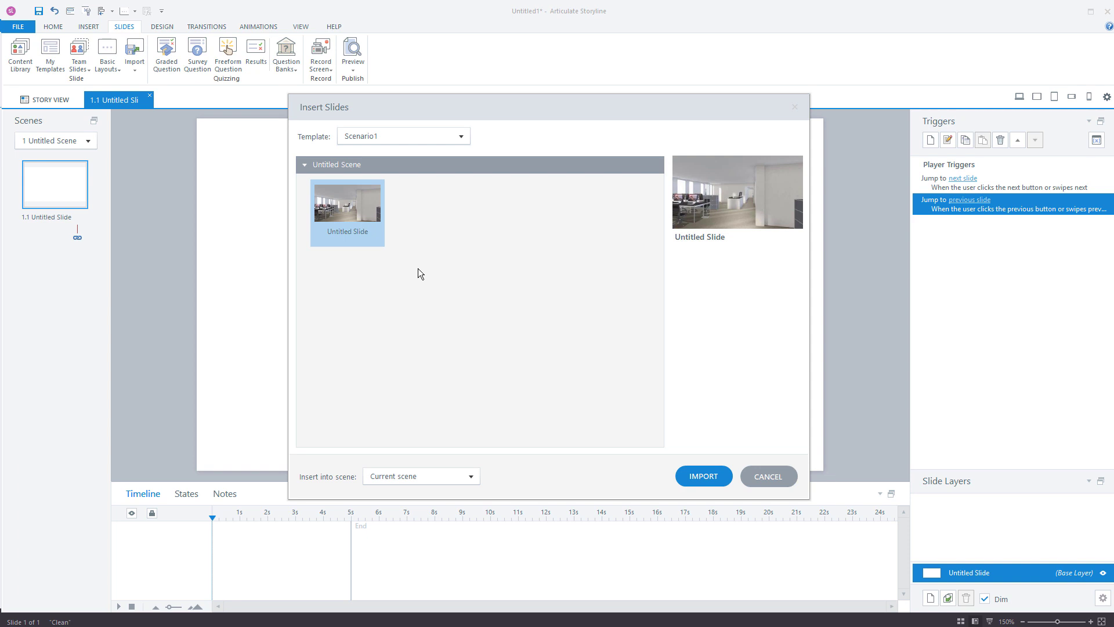
left_click(705, 476)
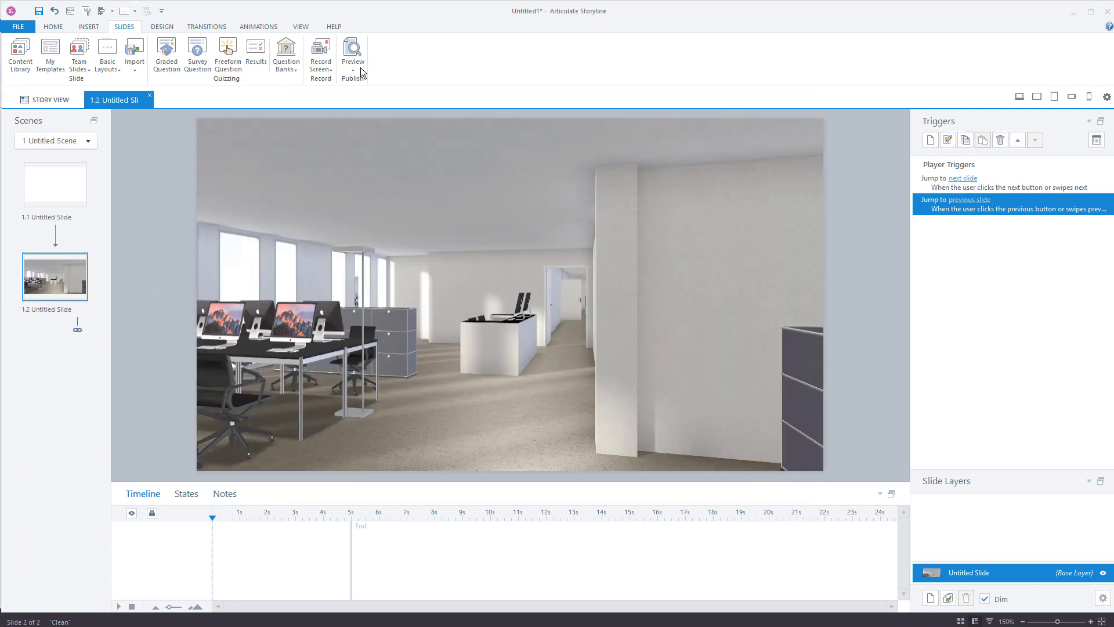
Check the imported office-photo layouts in the slide master, then return to normal view
left_click(300, 27)
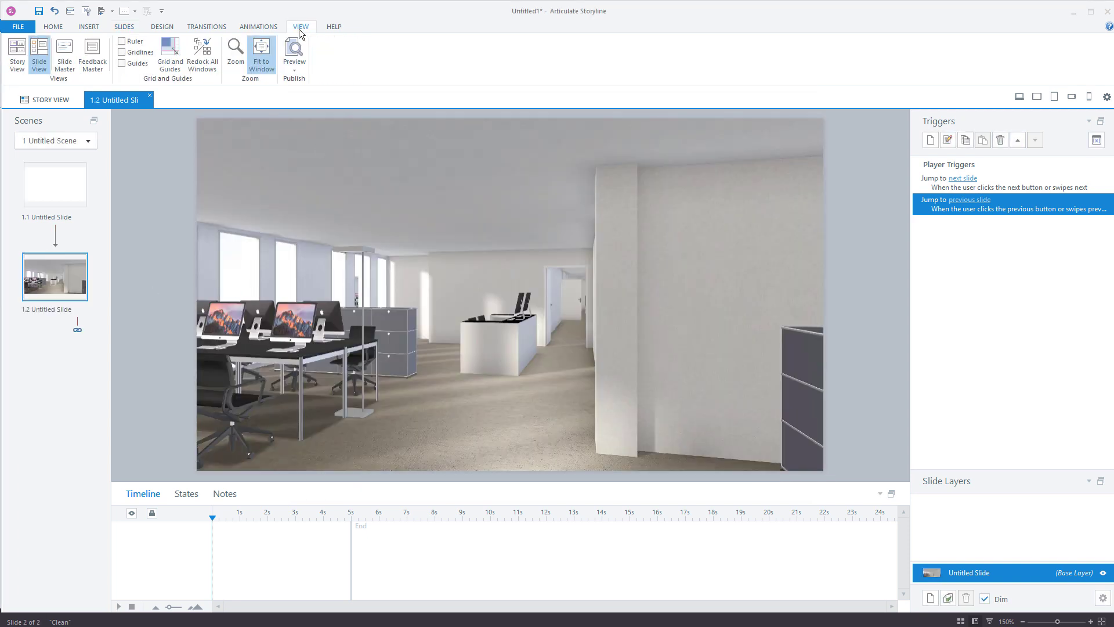
left_click(64, 55)
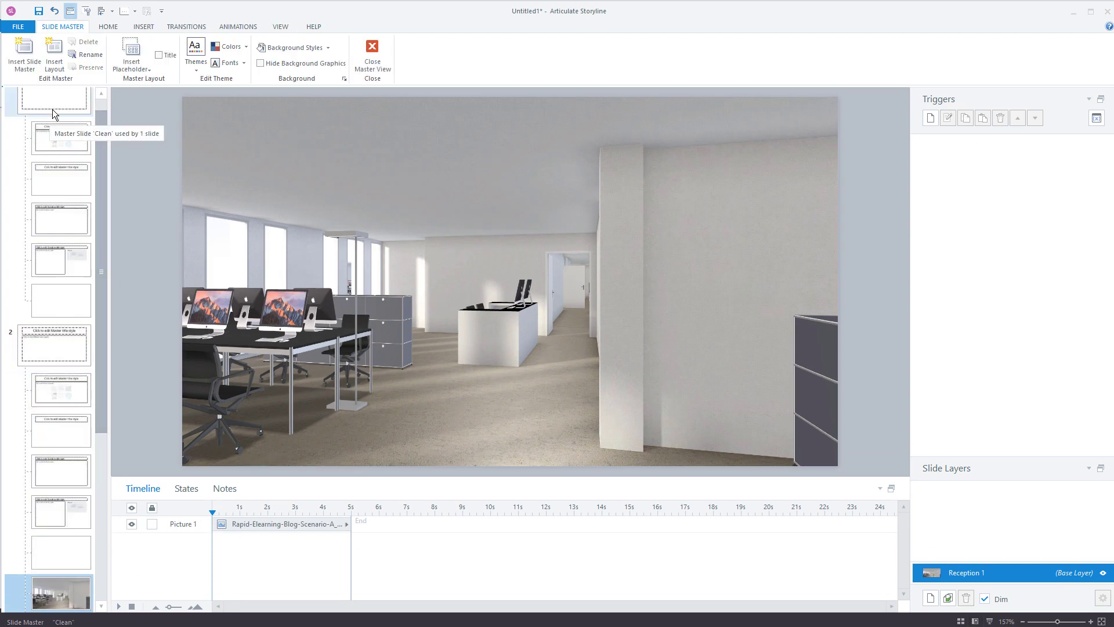
scroll(55, 383, "down", 5)
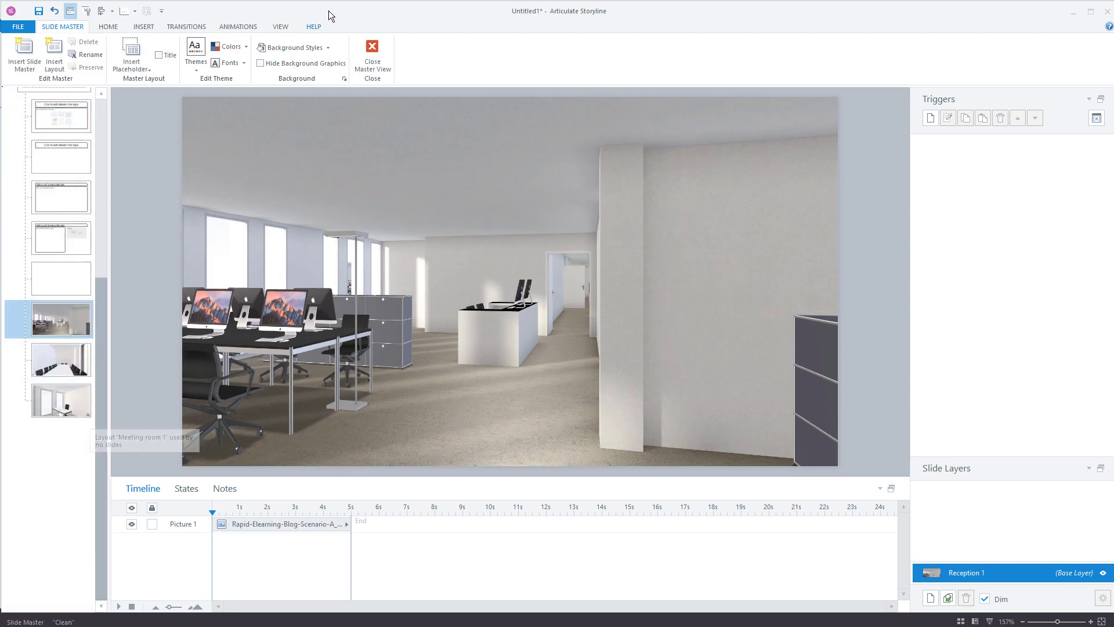
left_click(381, 60)
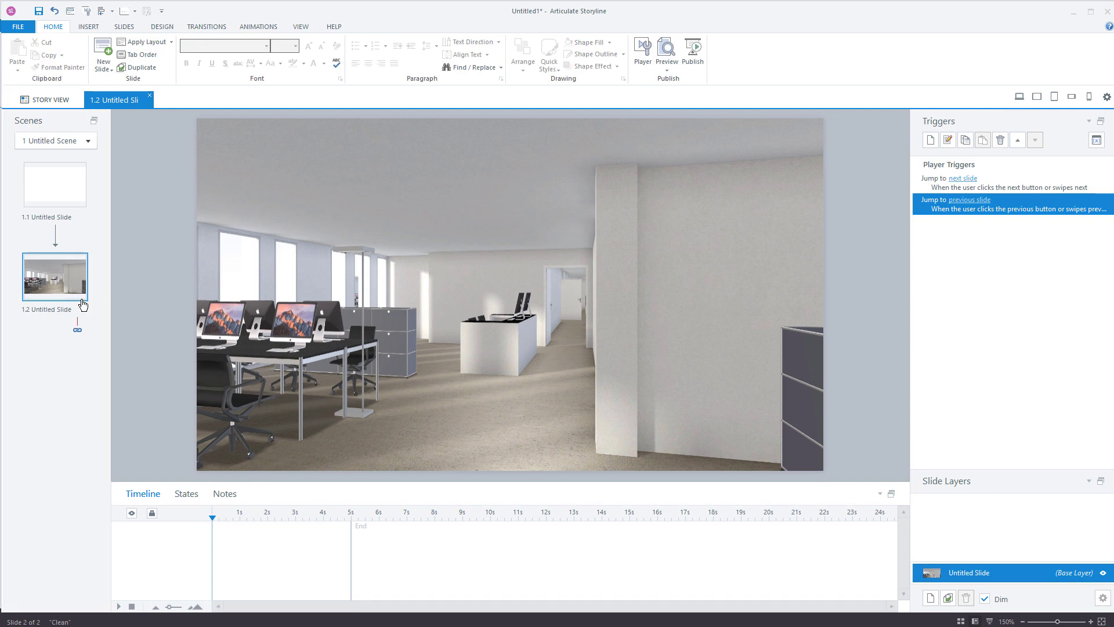
Apply the Meeting room 1 layout to slide 1.2, showing the desk-and-chair photo
left_click(172, 43)
left_click(199, 286)
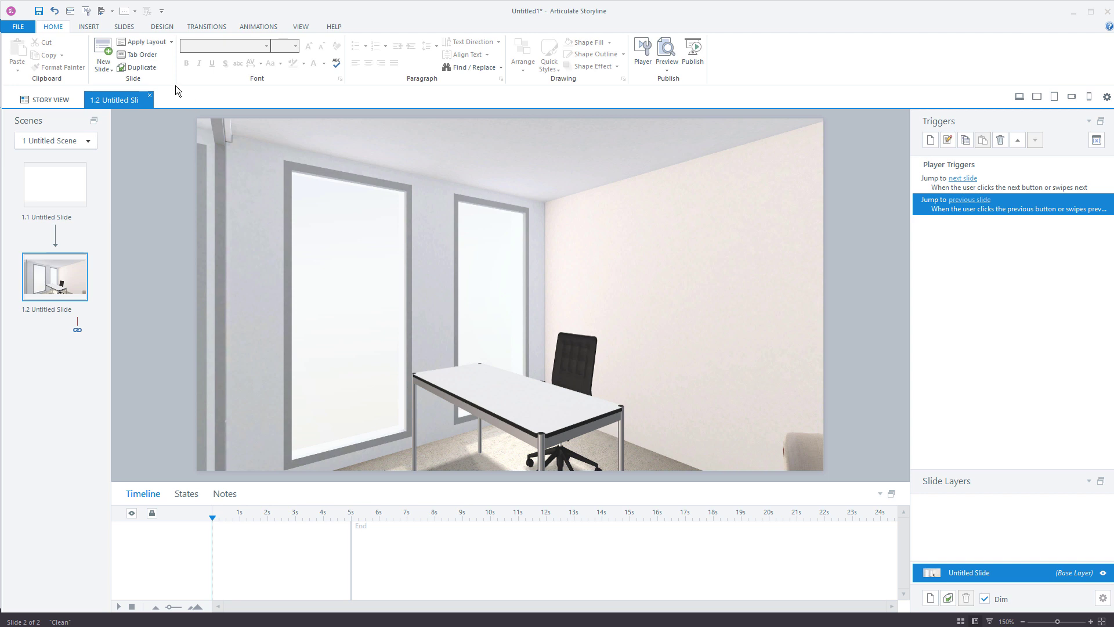
left_click(124, 27)
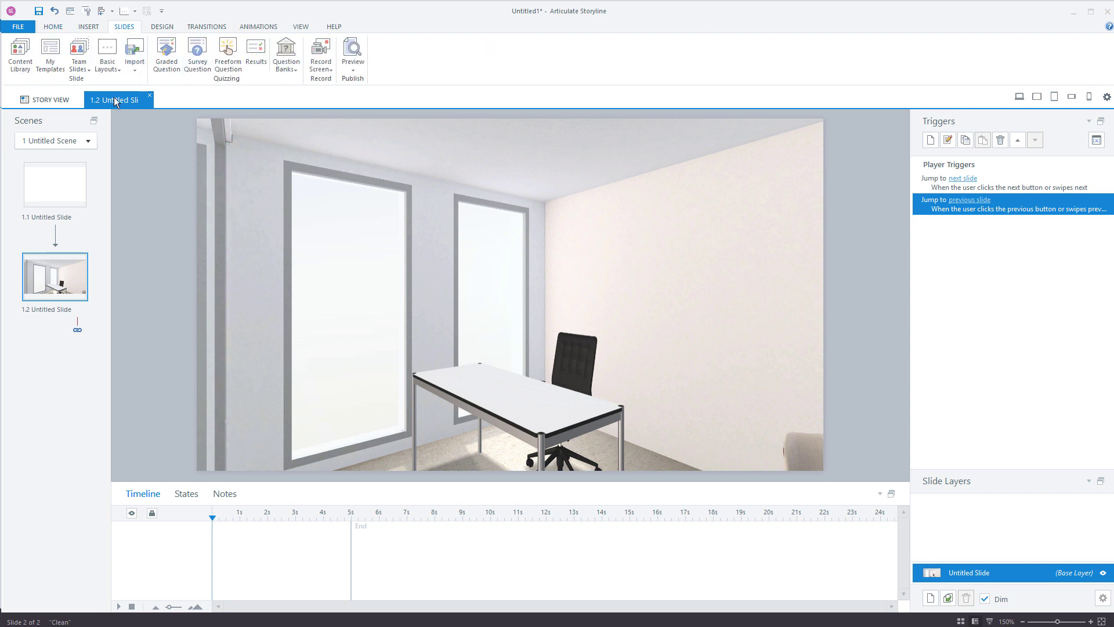
left_click(88, 70)
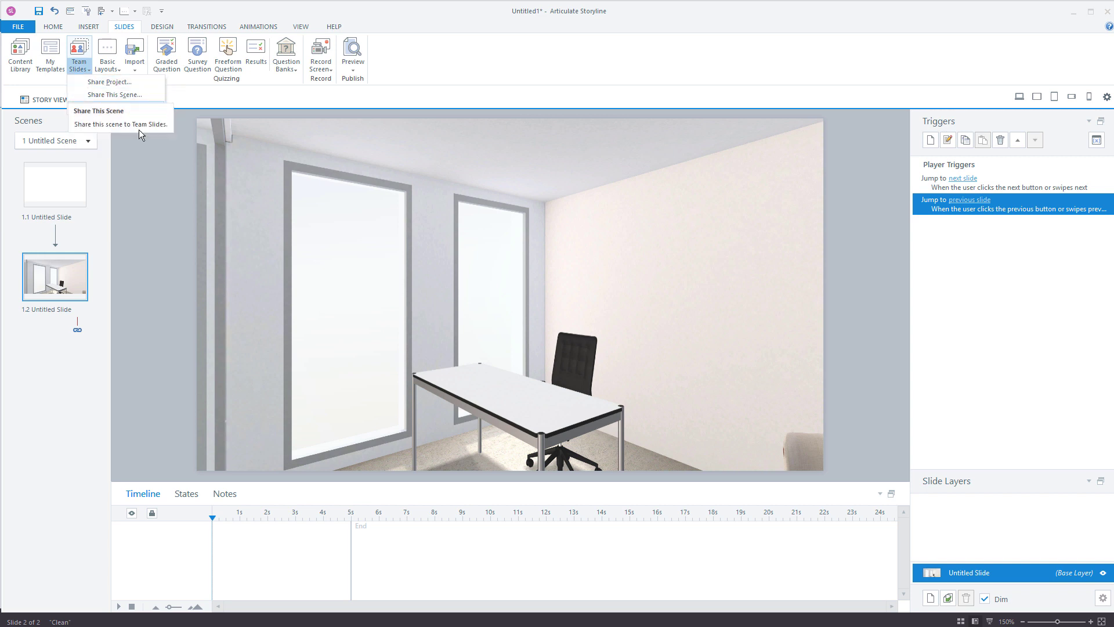
left_click(165, 214)
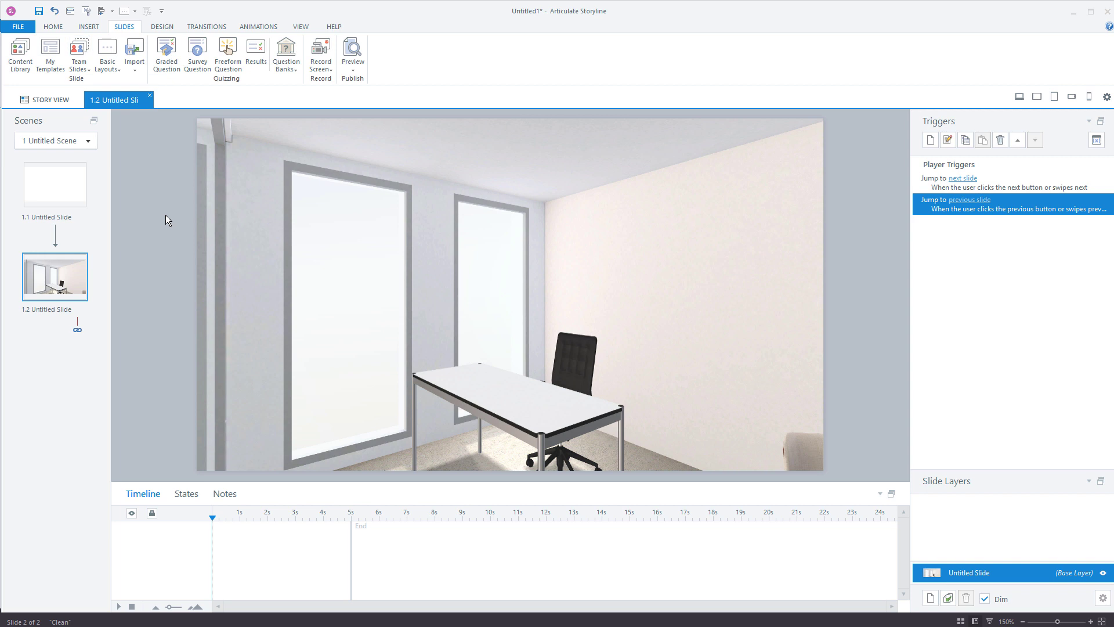